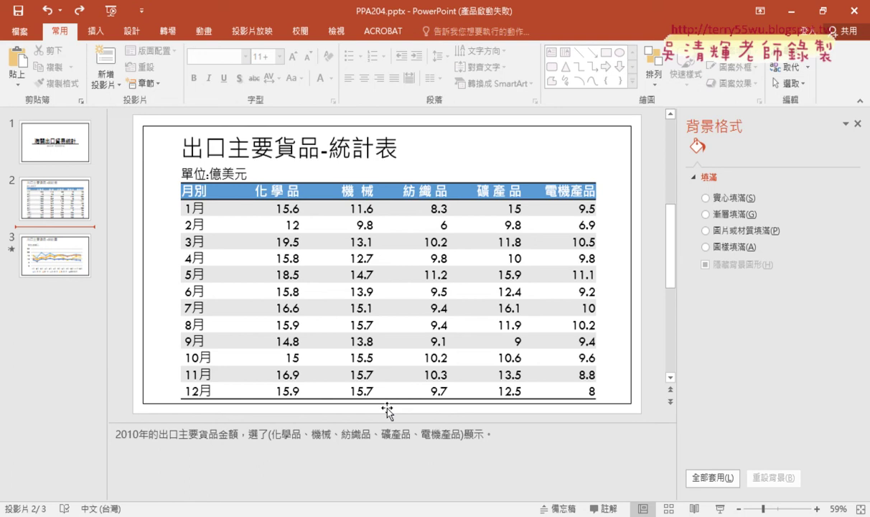
Select slide 2's export table, then open the 海關進出口貿易初步統計 - 財政部 result in Chrome.
click(64, 201)
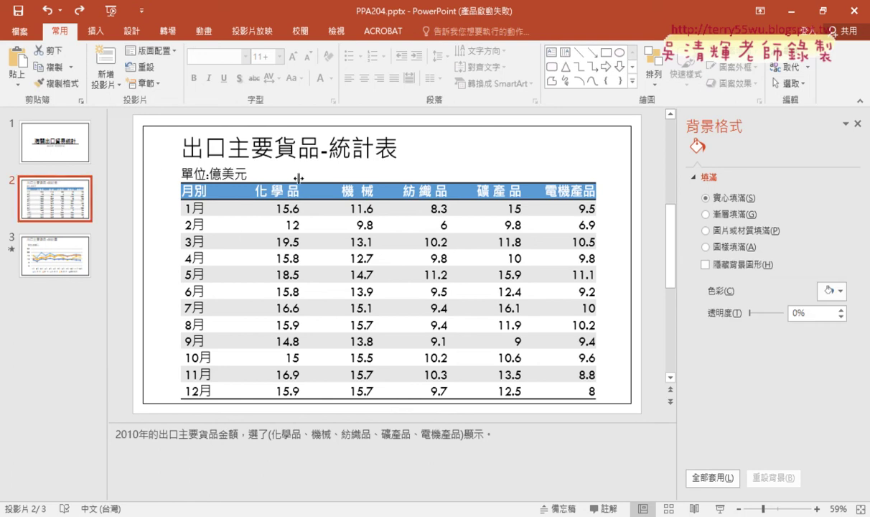
click(233, 204)
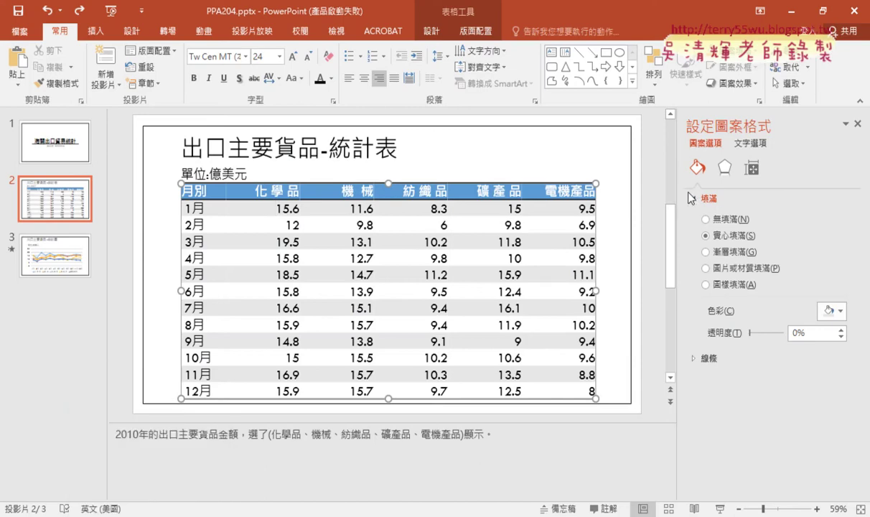
key(alt+Tab)
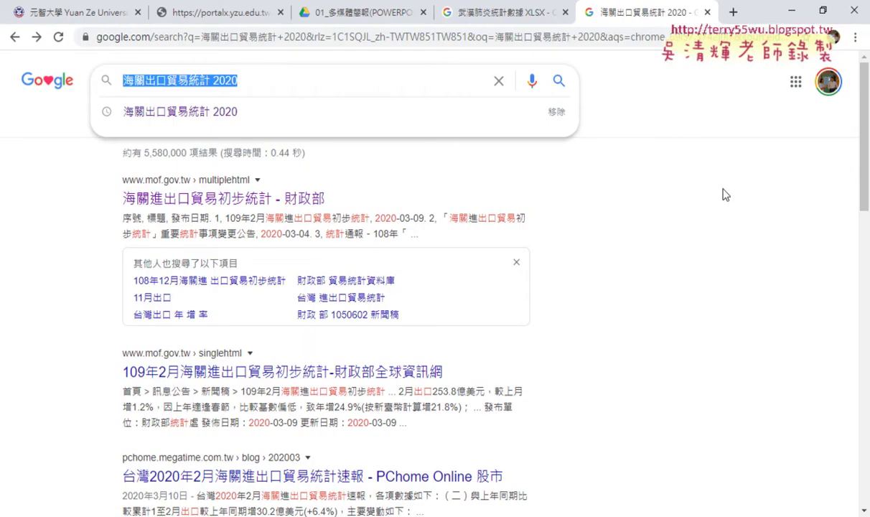
click(294, 81)
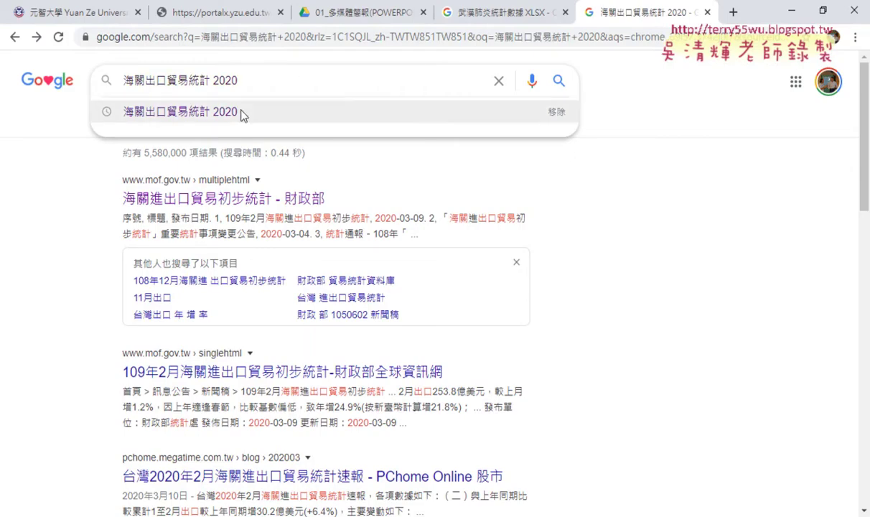
click(237, 205)
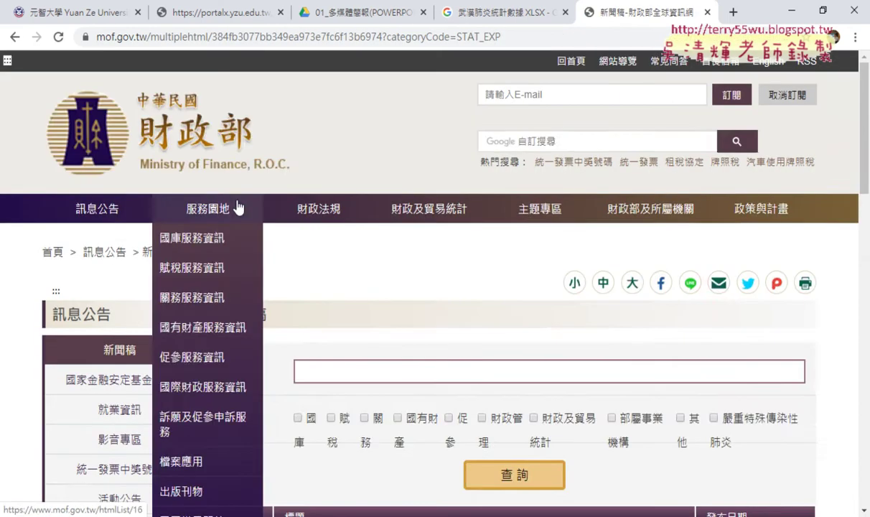
scroll(542, 209, down, 5)
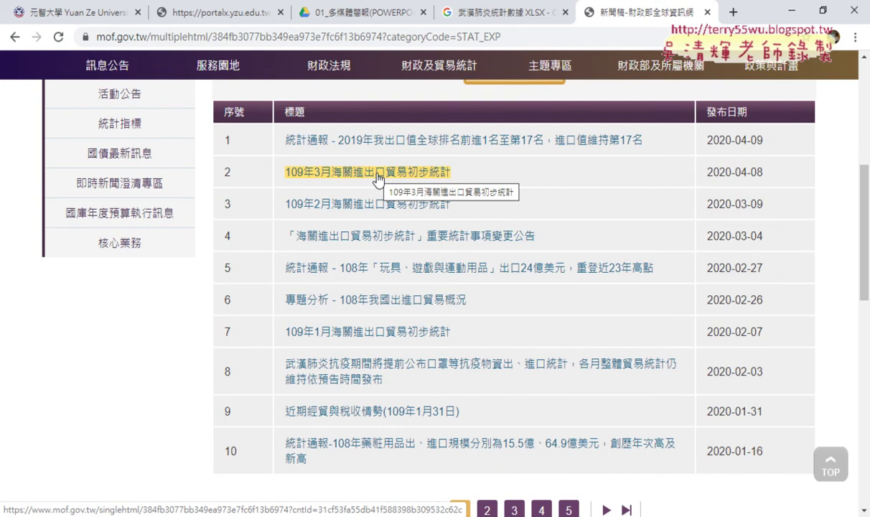
Open the 109年3月海關進出口貿易初步統計 release and locate the 表2 entry in its appendix.
click(307, 172)
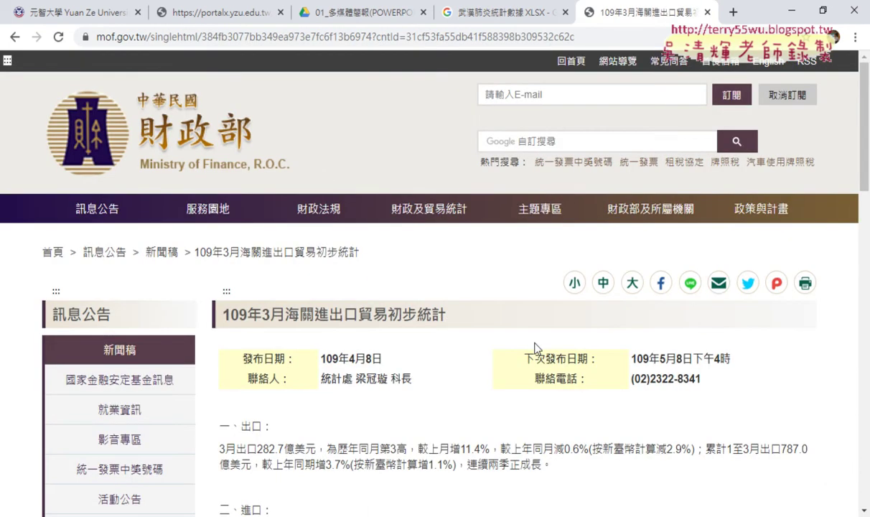
scroll(559, 366, down, 4)
scroll(558, 365, down, 2)
scroll(560, 364, down, 1)
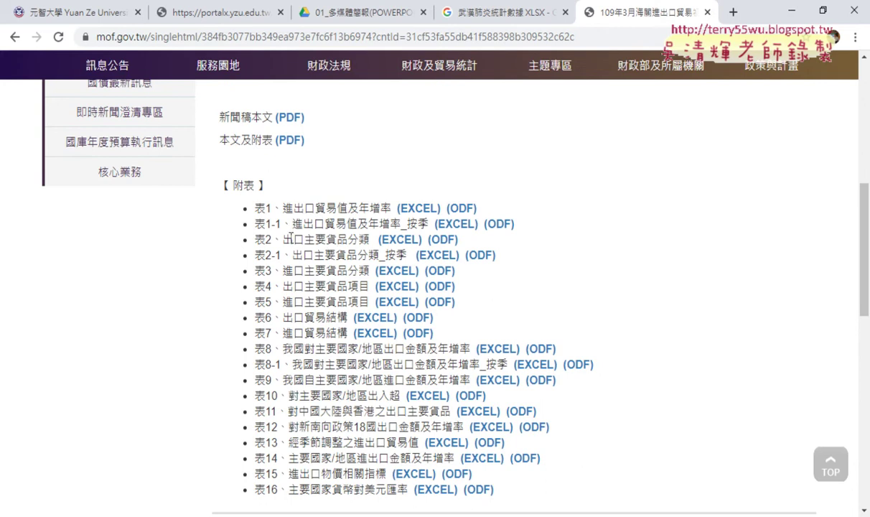
drag(291, 238, 371, 242)
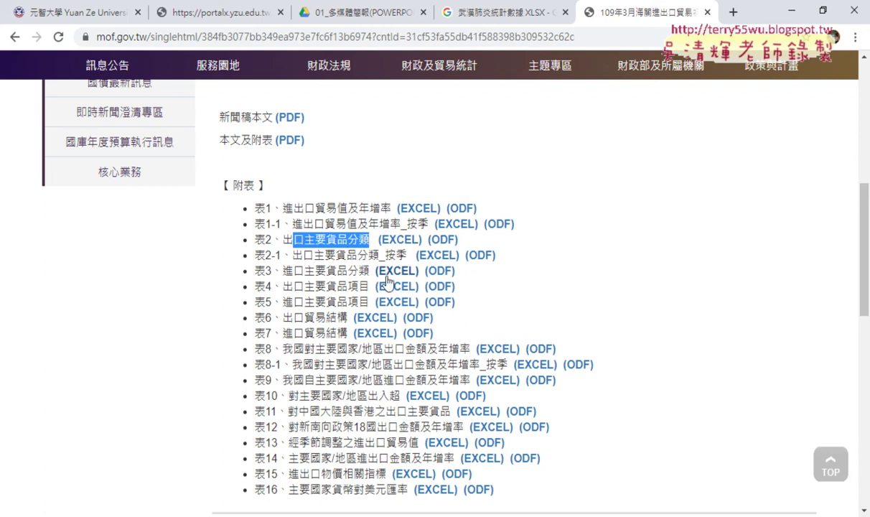
drag(258, 242, 359, 241)
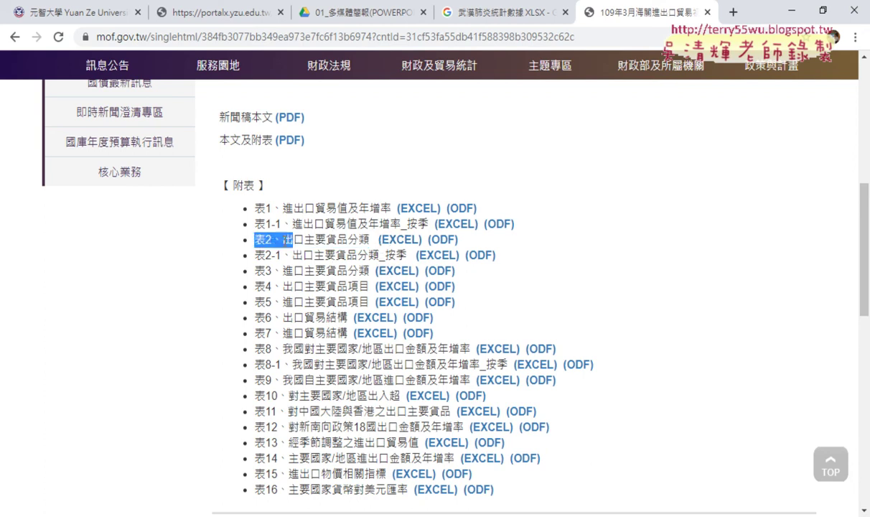
Download the 表2 EXCEL file and open it from the download item.
click(395, 242)
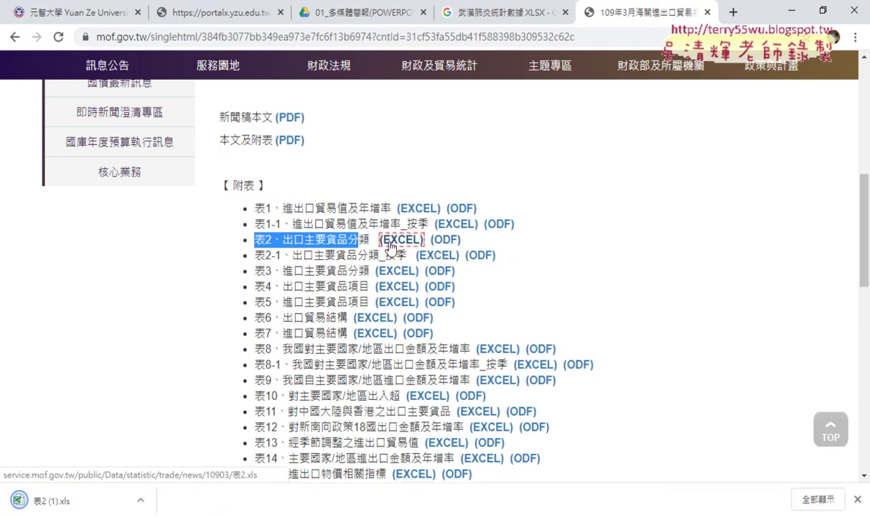
click(140, 500)
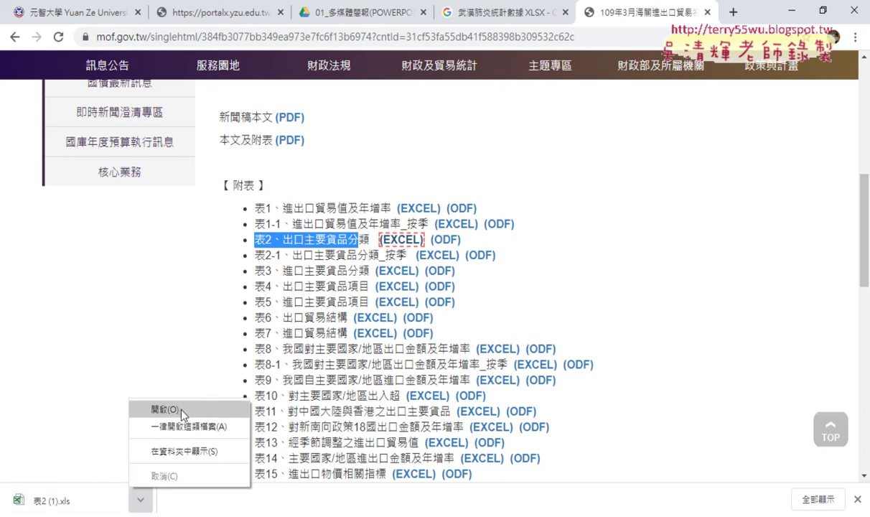
click(167, 410)
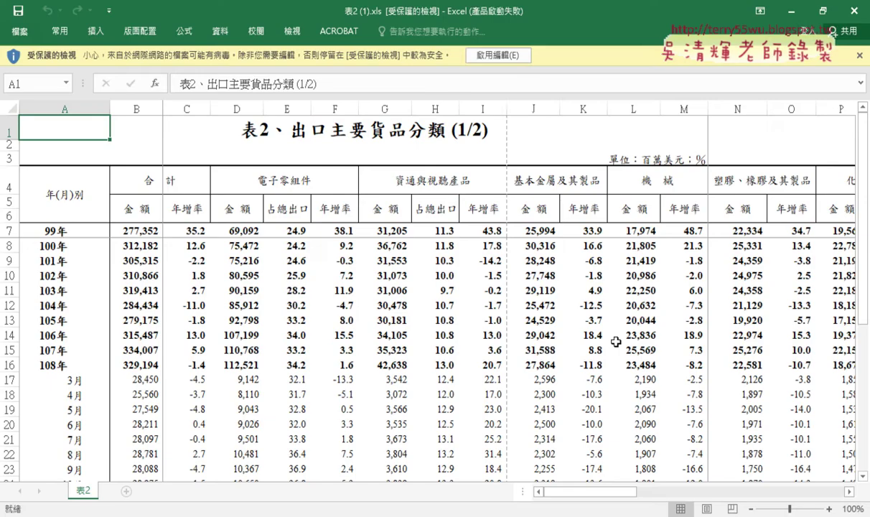
Enable editing and delete the 合計 total columns B and C.
click(495, 55)
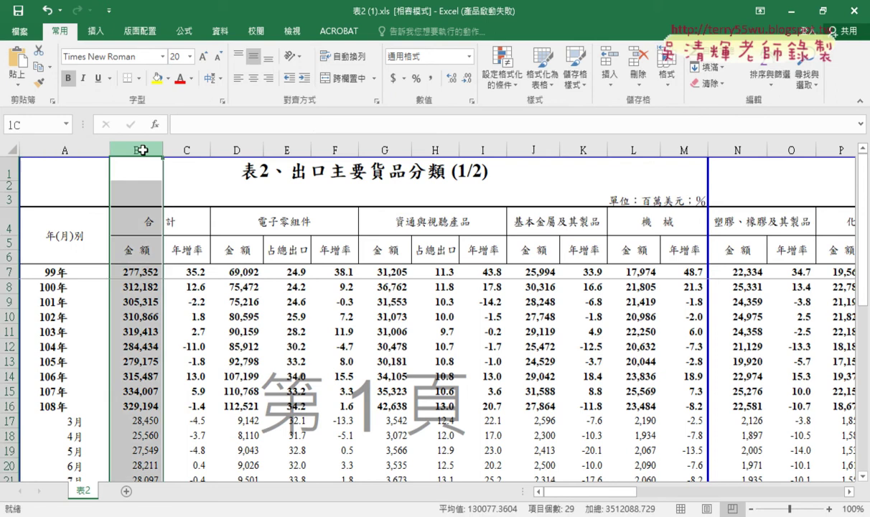
drag(143, 147, 185, 149)
right_click(191, 315)
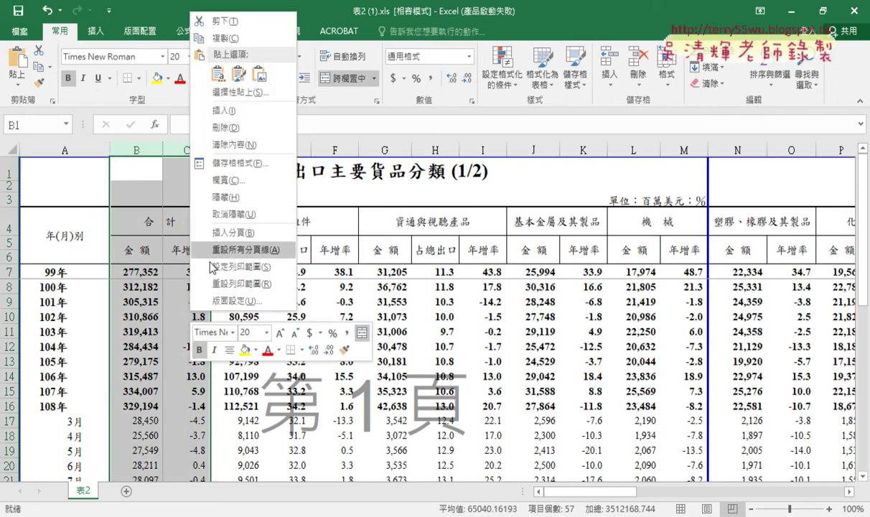
click(228, 127)
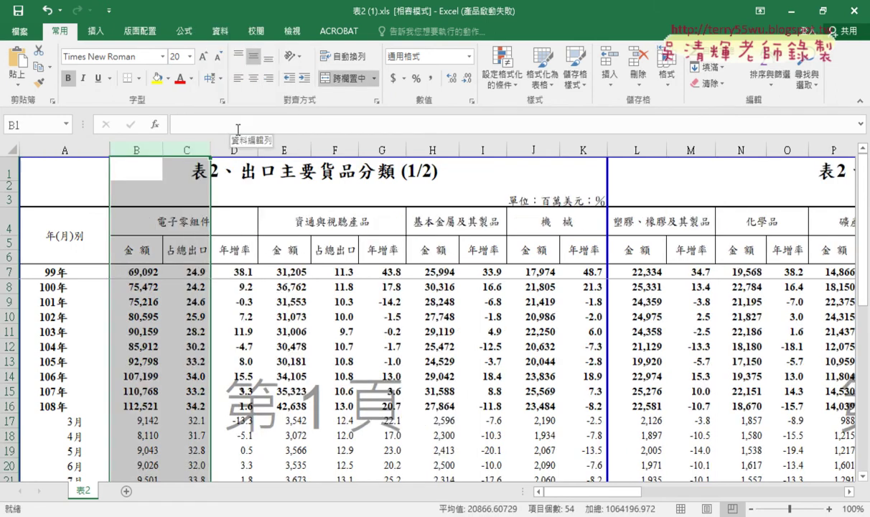
Delete title rows 1–3 so 電子零組件 heads the data.
click(12, 171)
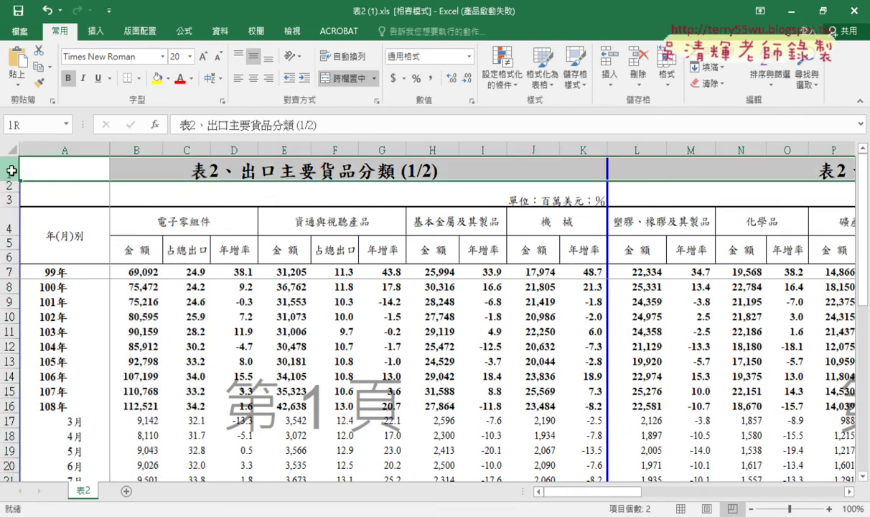
drag(11, 171, 12, 199)
right_click(312, 195)
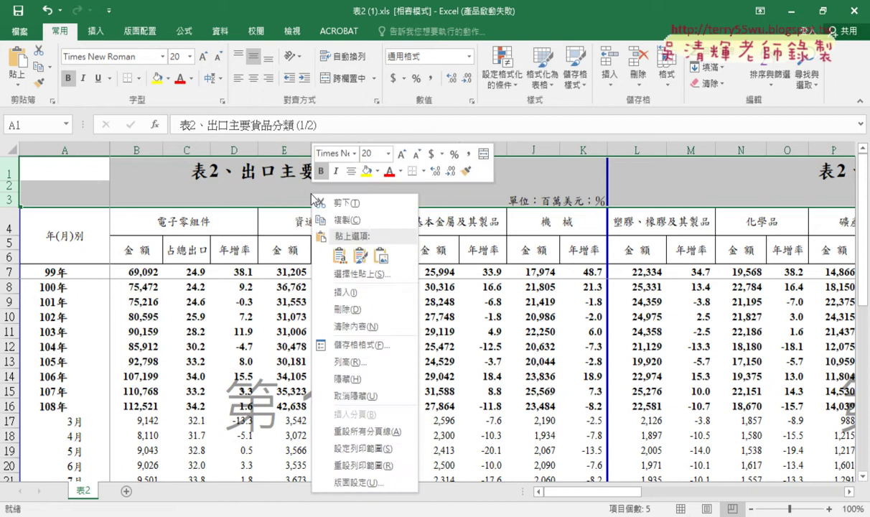
click(347, 309)
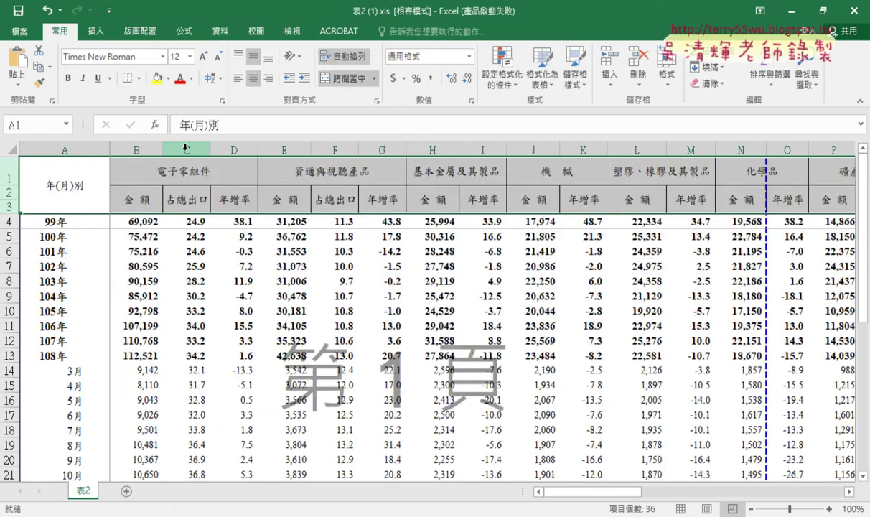
Delete the 占總出口 and 年增率 columns for 電子零組件, 資通與視聽產品, 基本金屬 and 機械.
drag(186, 148, 230, 149)
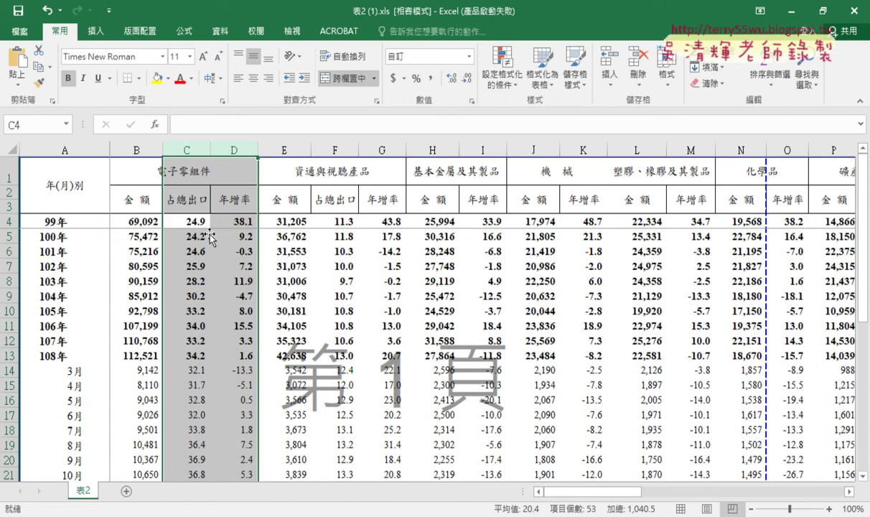
right_click(217, 215)
click(262, 339)
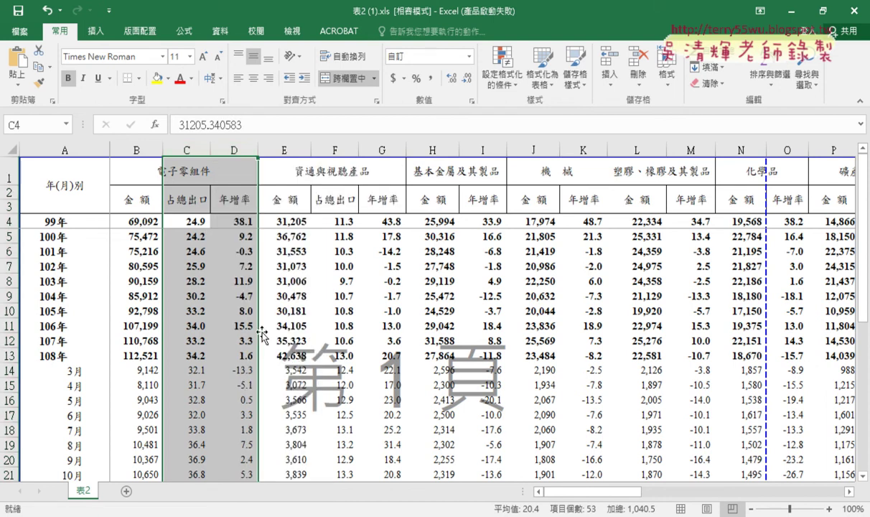
drag(237, 149, 267, 152)
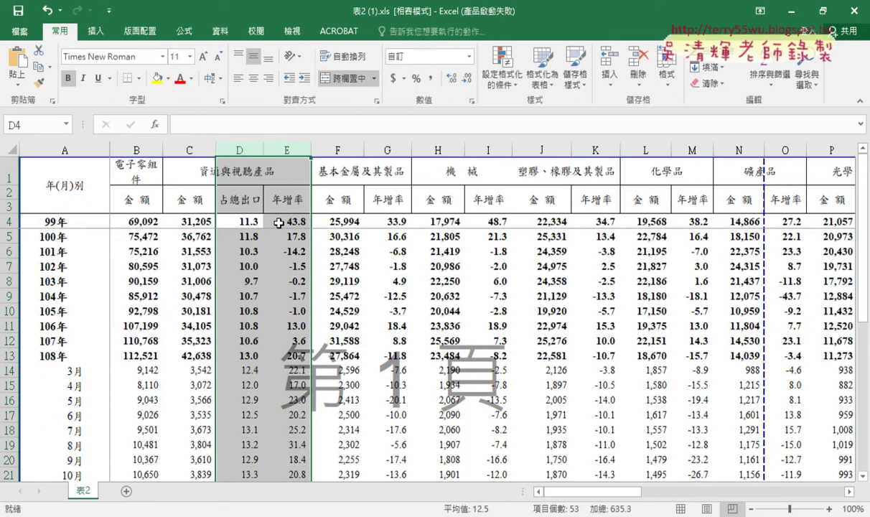
right_click(266, 243)
click(294, 314)
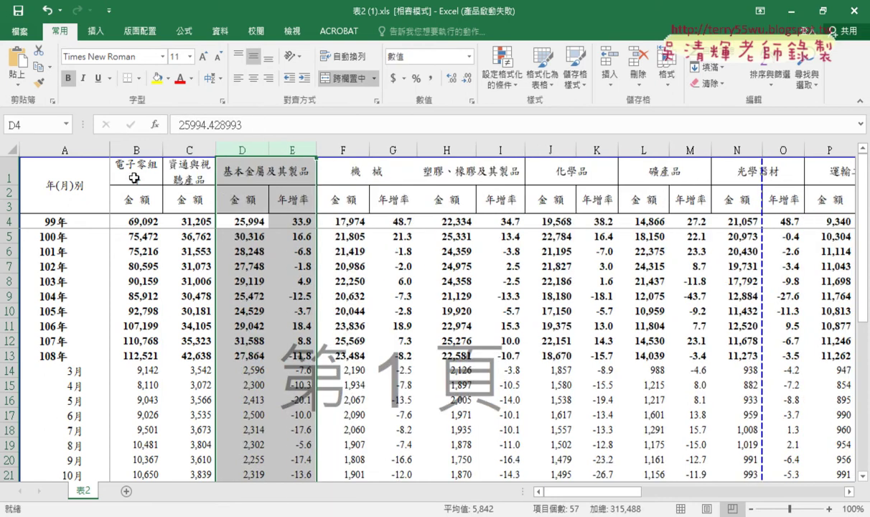
click(284, 145)
right_click(292, 284)
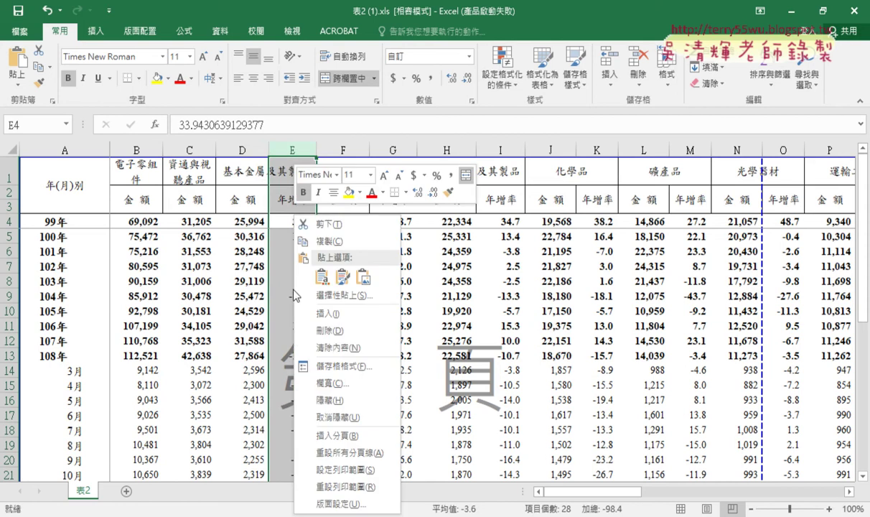
click(325, 330)
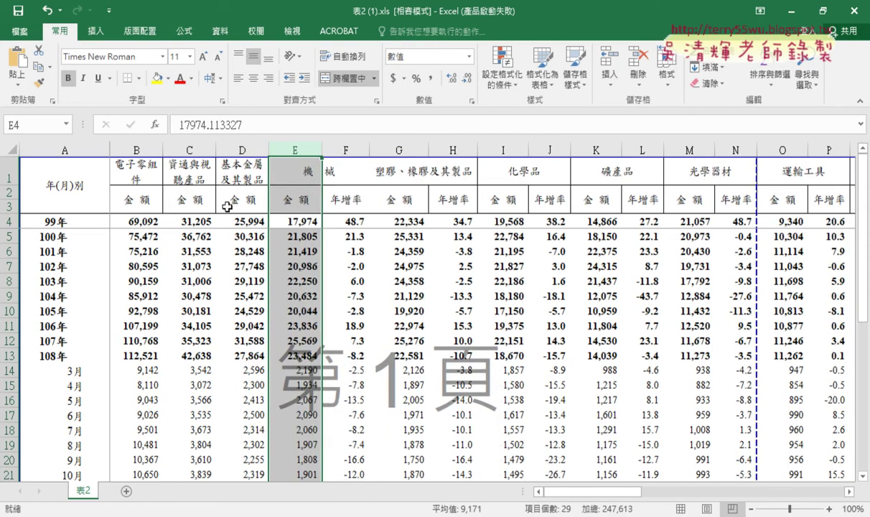
click(345, 147)
right_click(344, 262)
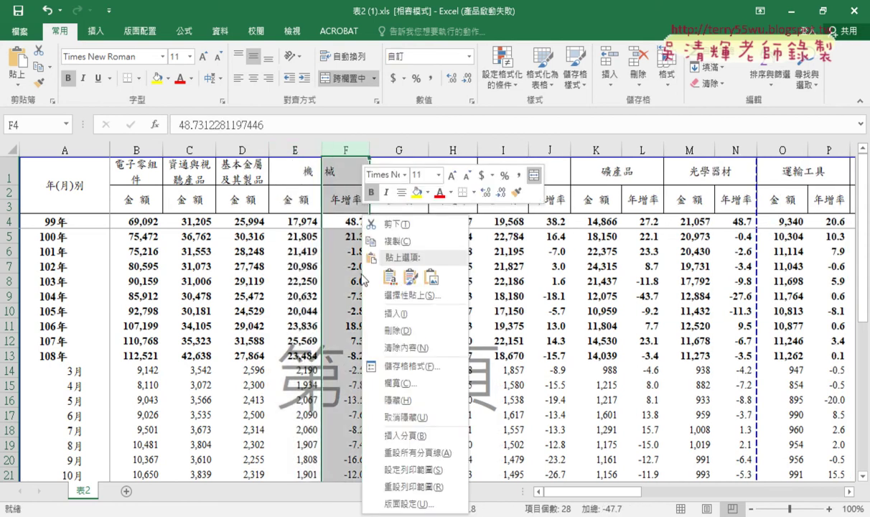
click(397, 330)
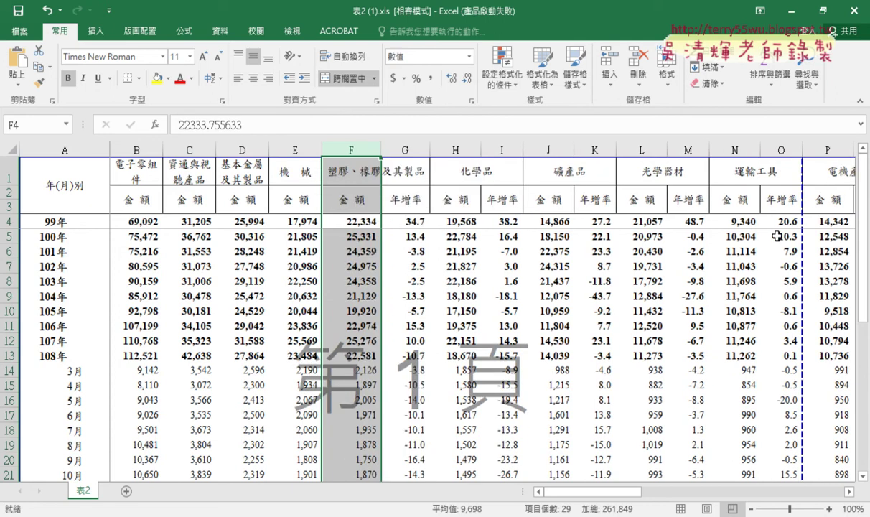
Delete the remaining columns F through S, keeping only B–E amounts.
mouse_move(610, 493)
mouse_down()
mouse_move(641, 493)
mouse_move(595, 493)
mouse_up()
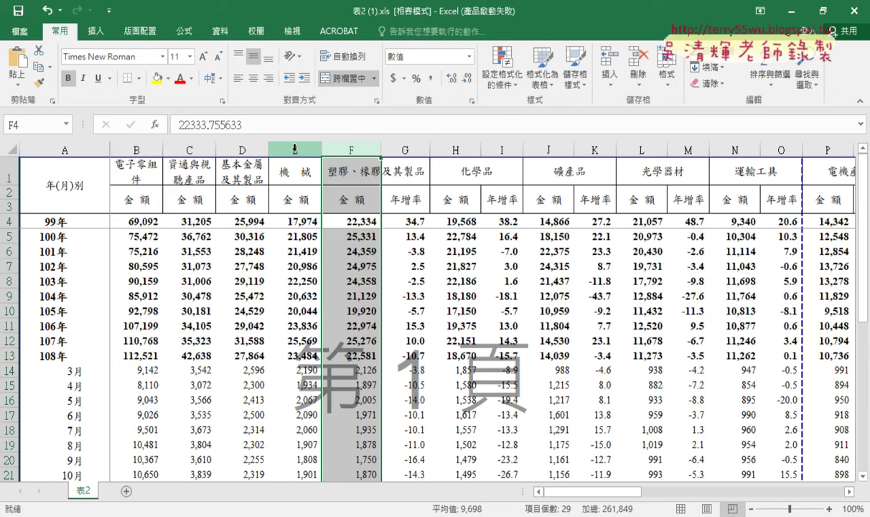
drag(295, 149, 137, 149)
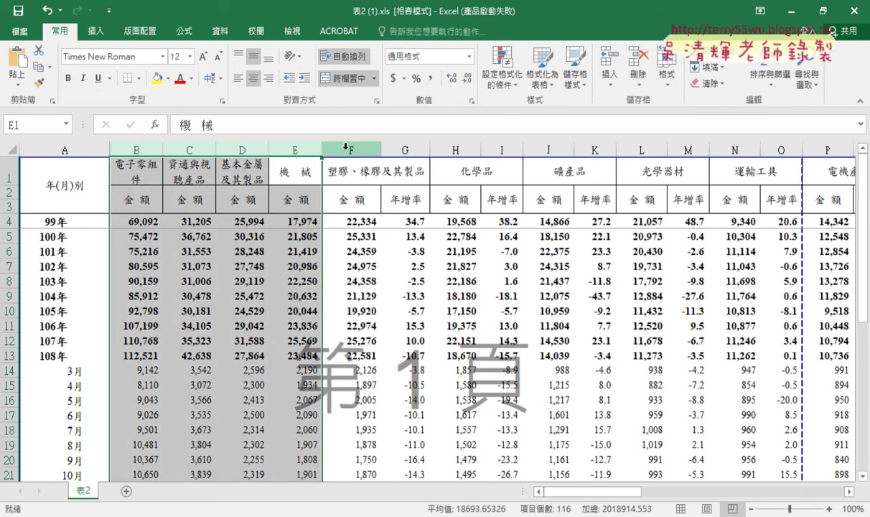
drag(346, 149, 761, 149)
right_click(585, 336)
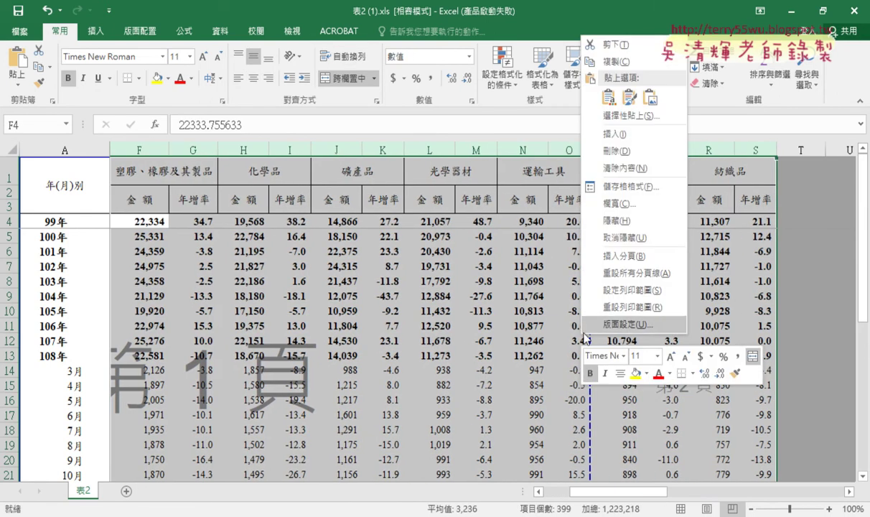
click(617, 152)
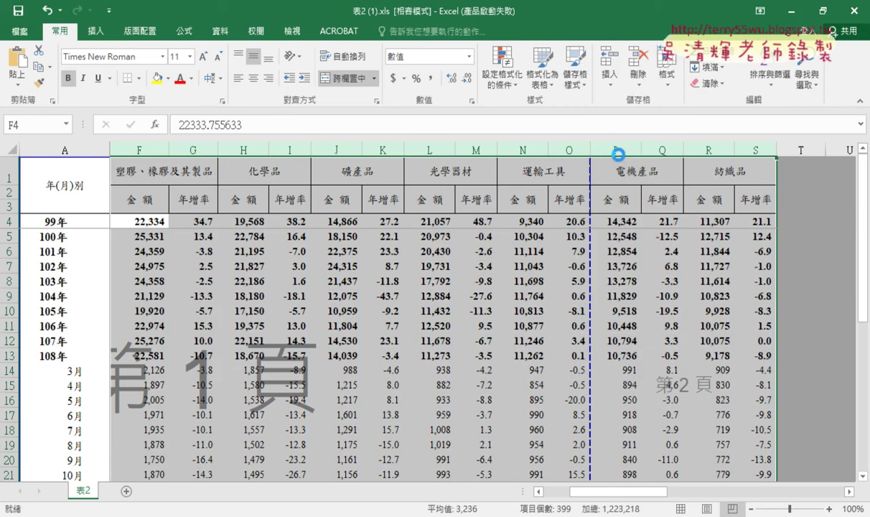
Delete the 金額 unit rows 2–3.
drag(602, 492, 575, 492)
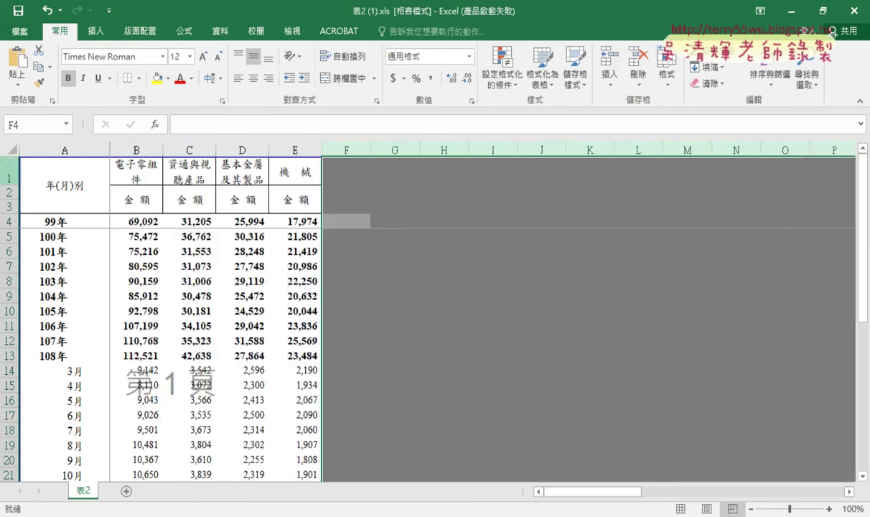
drag(9, 193, 10, 206)
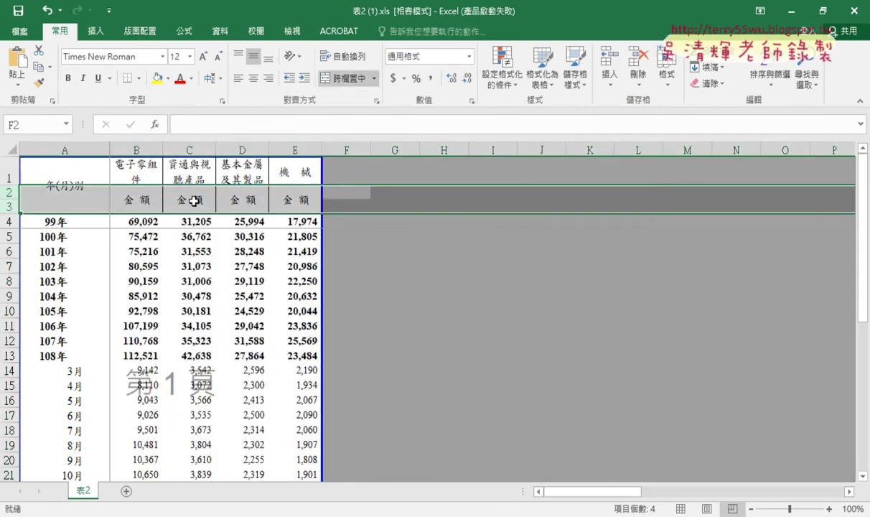
right_click(193, 201)
click(224, 316)
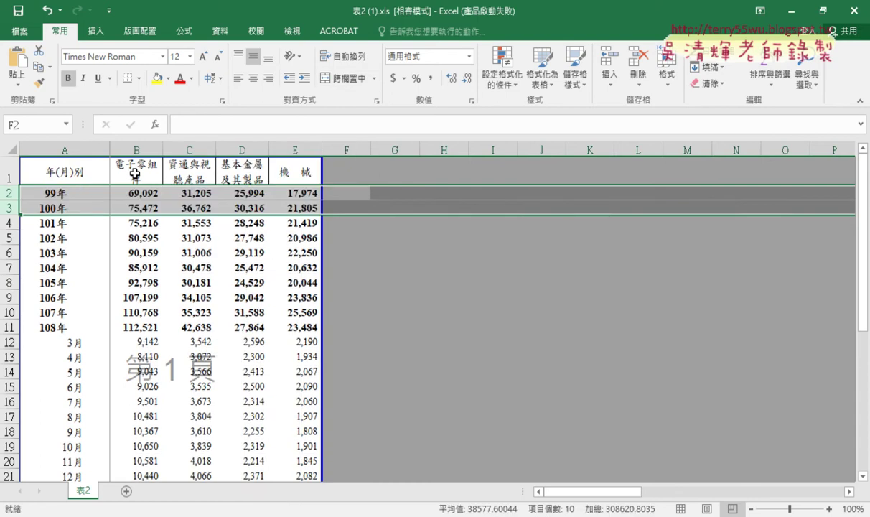
Delete the yearly rows 99年 through 107年, leaving 108年 under the headings.
drag(134, 174, 292, 170)
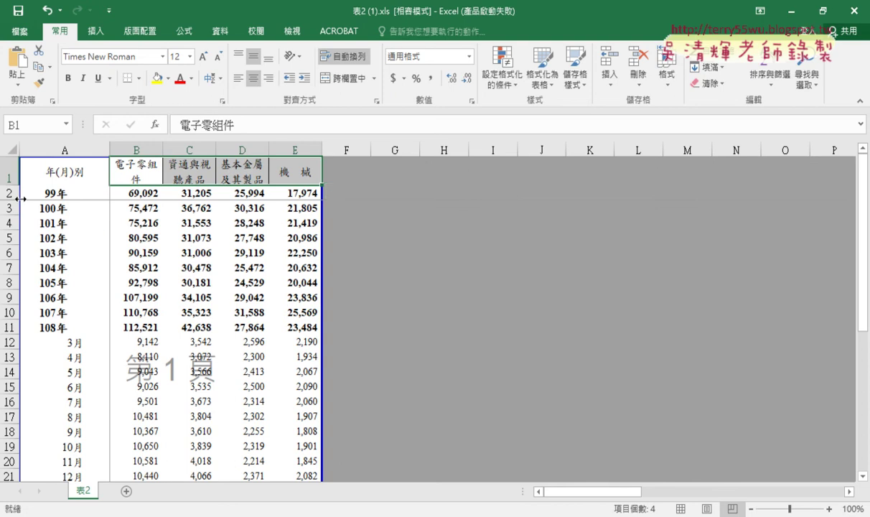
drag(10, 194, 15, 311)
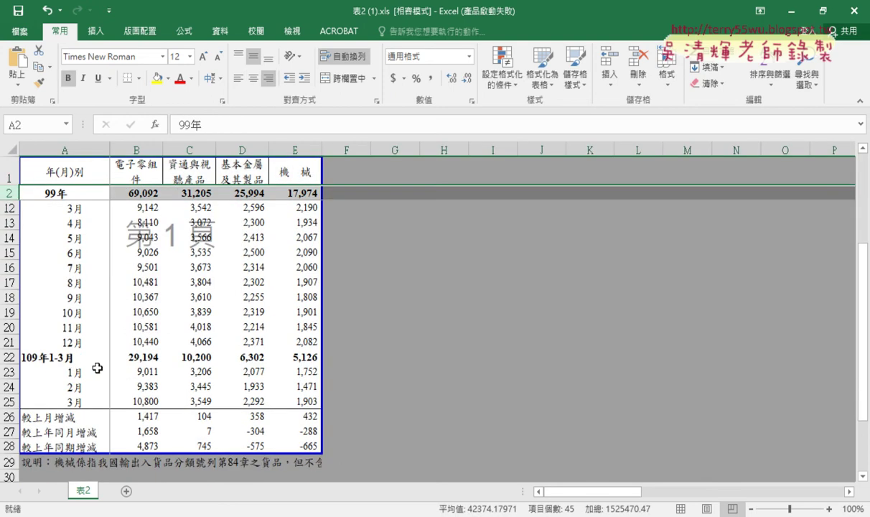
key(ctrl+z)
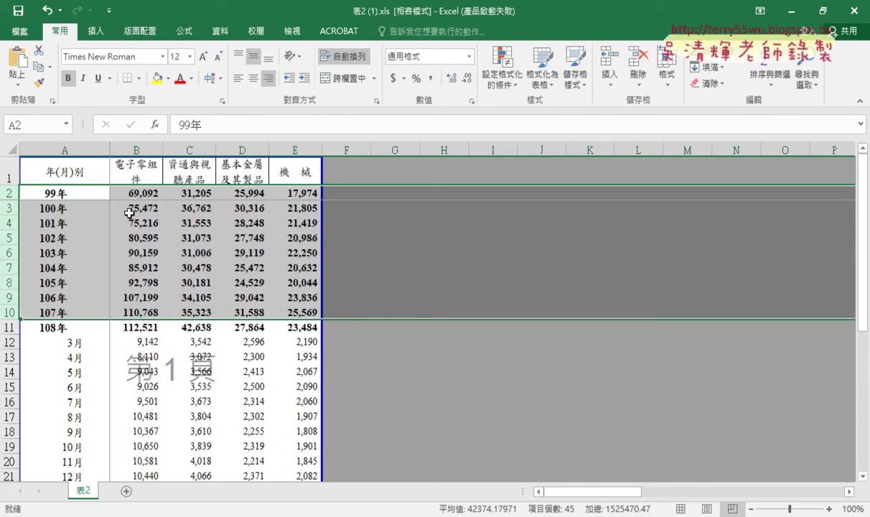
right_click(181, 216)
click(205, 330)
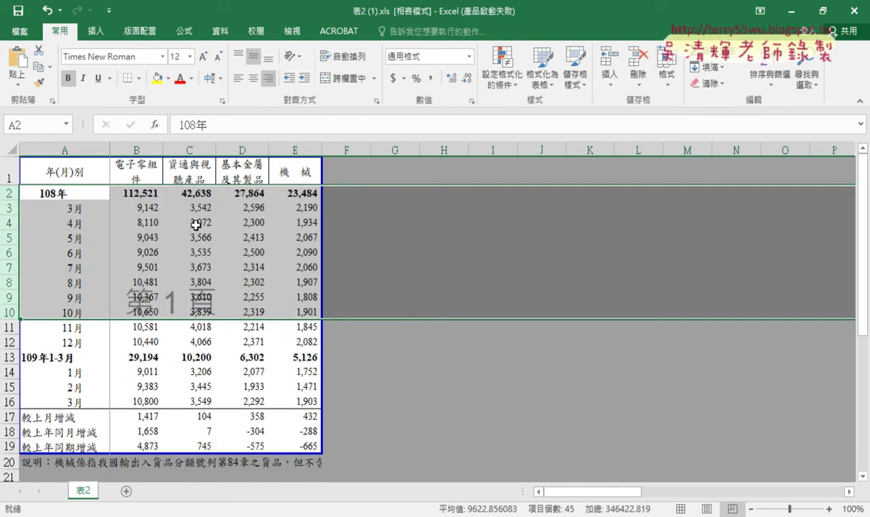
click(10, 193)
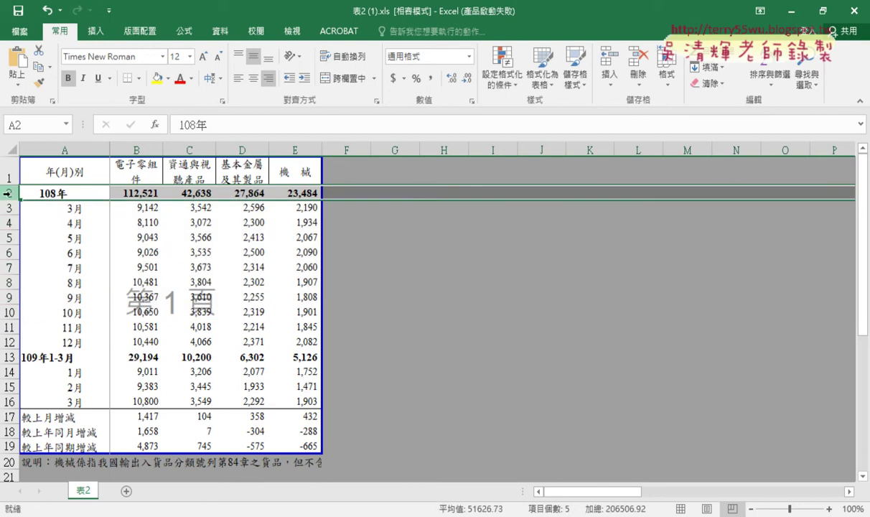
Copy the text 108年 from the label in A2.
click(85, 195)
text(8)
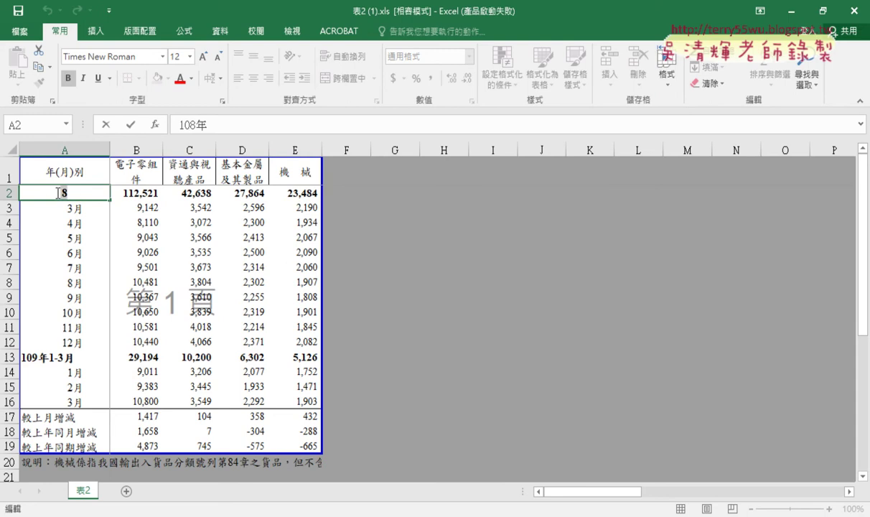
double_click(67, 208)
click(70, 195)
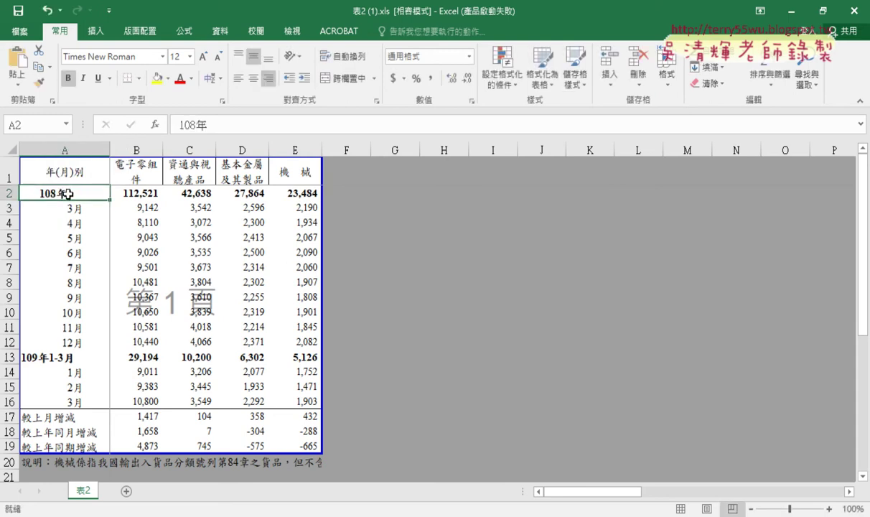
double_click(49, 193)
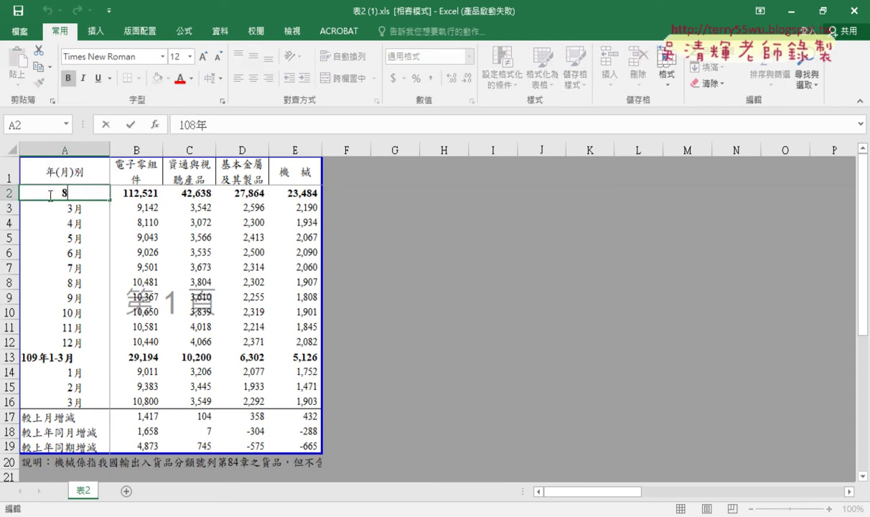
drag(207, 125, 147, 122)
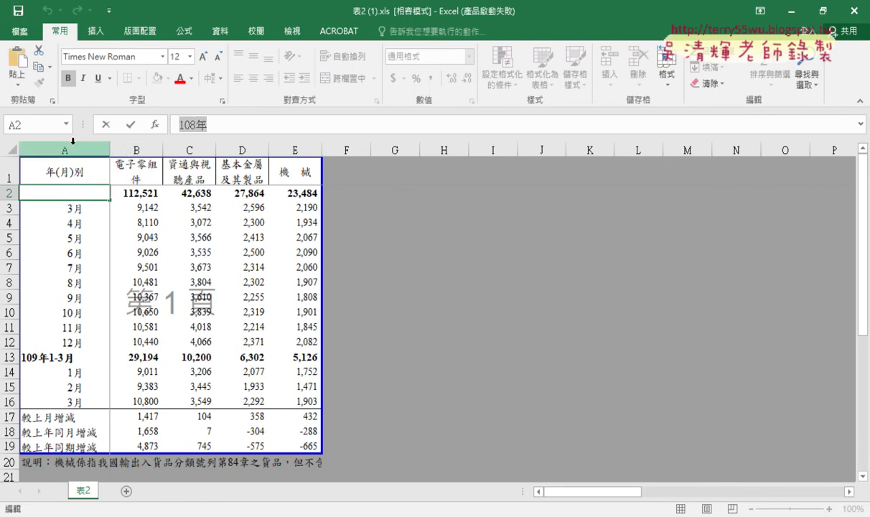
key(ctrl+c)
click(70, 194)
Relabel A3 as 108年3月 and delete the 108年 total row.
double_click(67, 207)
key(ctrl+v)
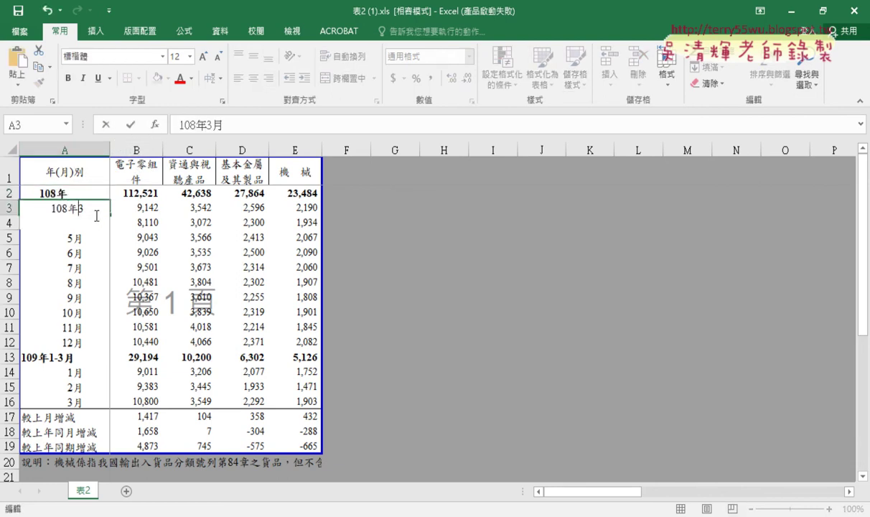
drag(96, 215, 52, 227)
key(Return)
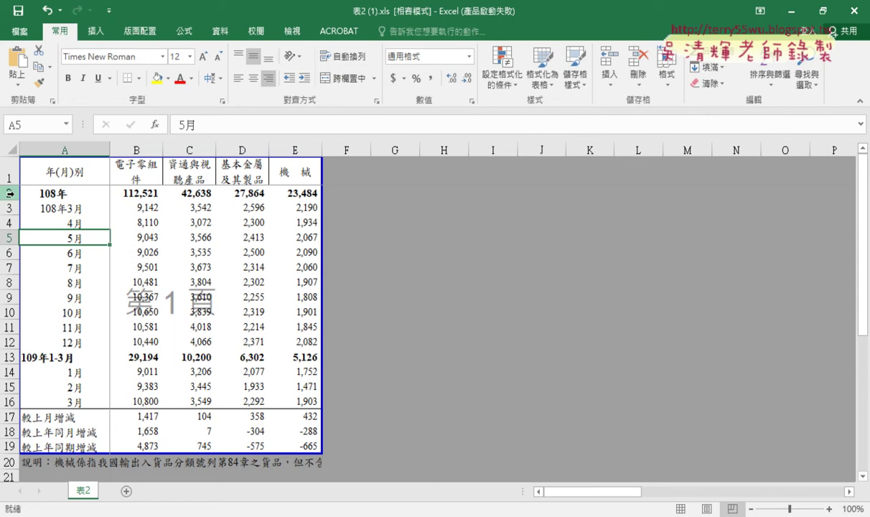
right_click(10, 193)
click(90, 308)
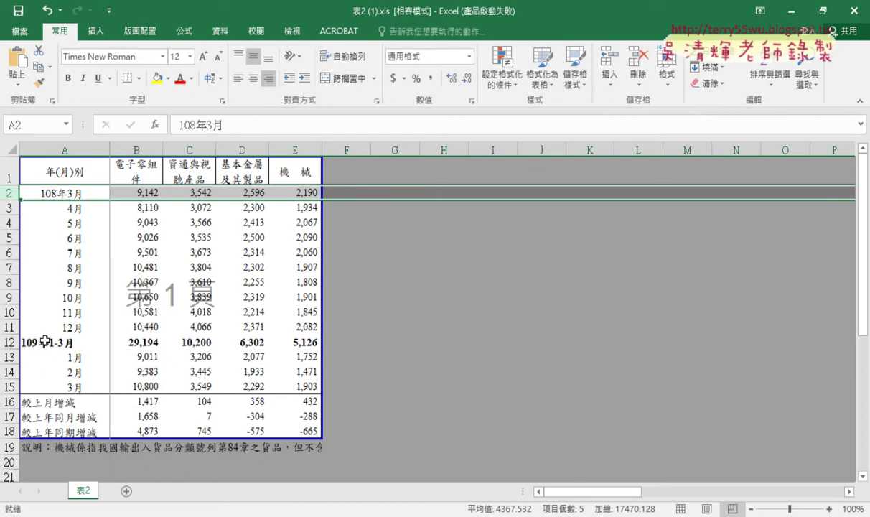
Relabel the 1月 cell in A13 as 109年1月.
click(10, 342)
double_click(55, 343)
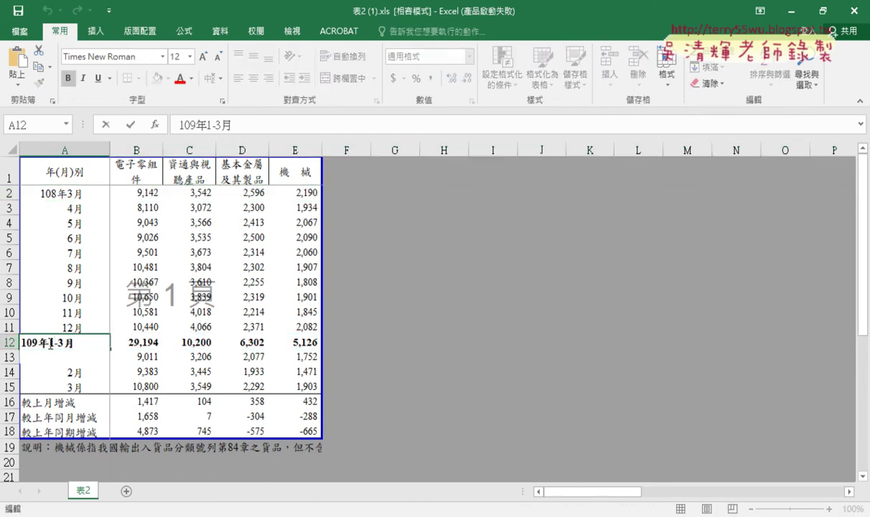
drag(44, 343, 32, 343)
key(End)
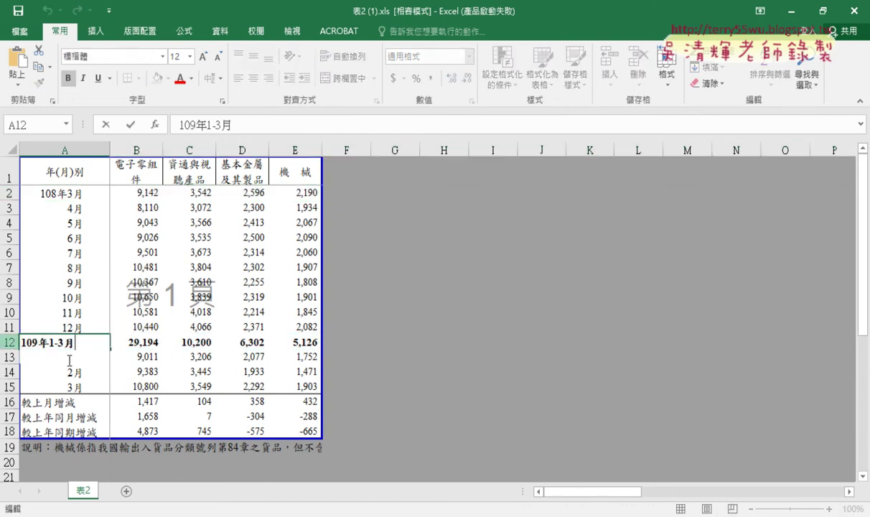
click(106, 125)
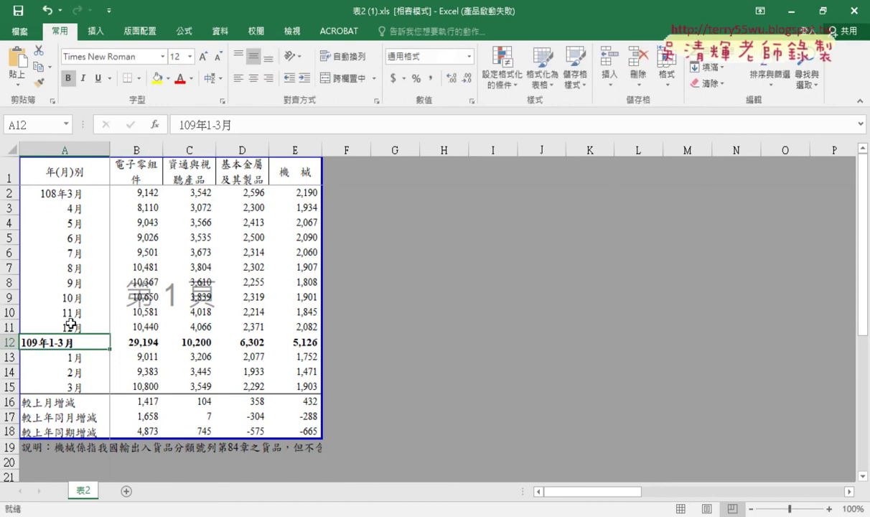
click(65, 358)
double_click(64, 358)
text(109年)
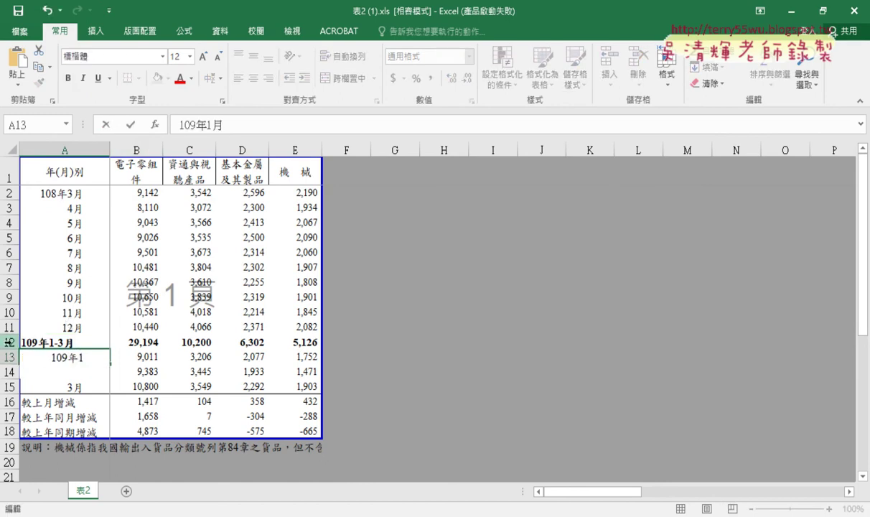
Delete the 109年1-3月 subtotal row and the three 增減 comparison rows.
click(9, 343)
right_click(147, 339)
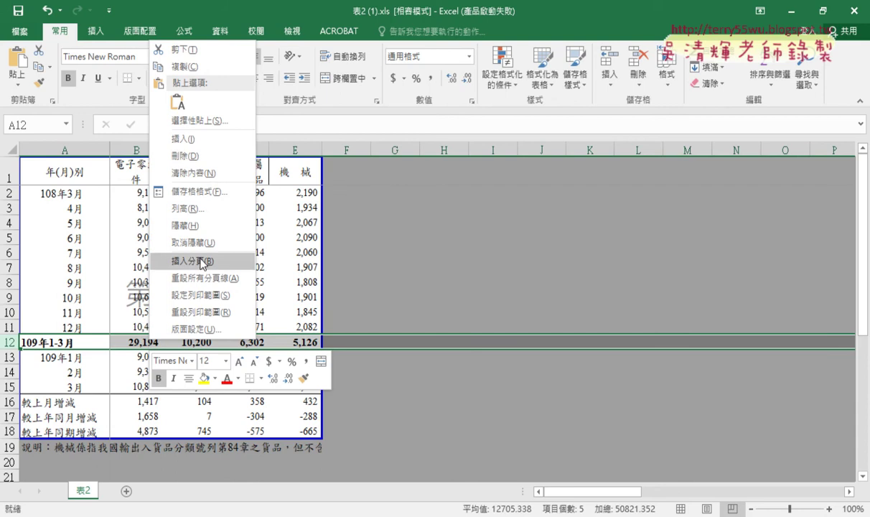
click(204, 156)
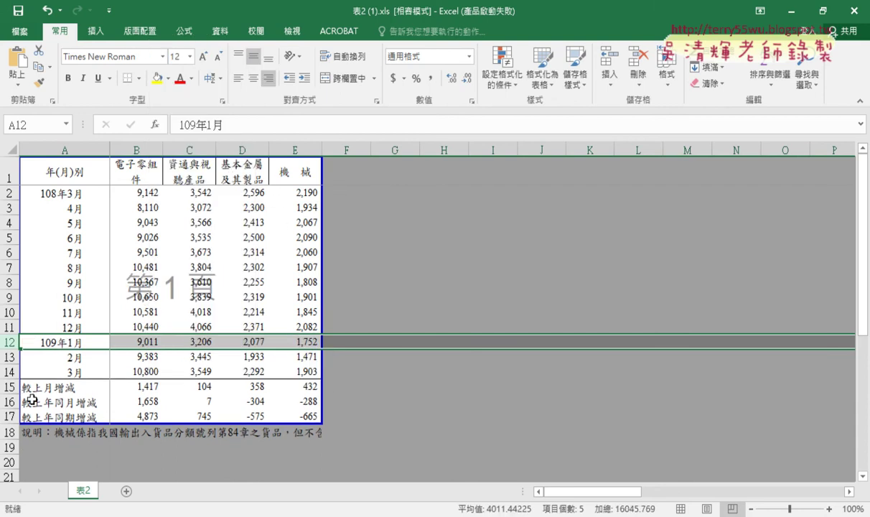
drag(10, 387, 10, 417)
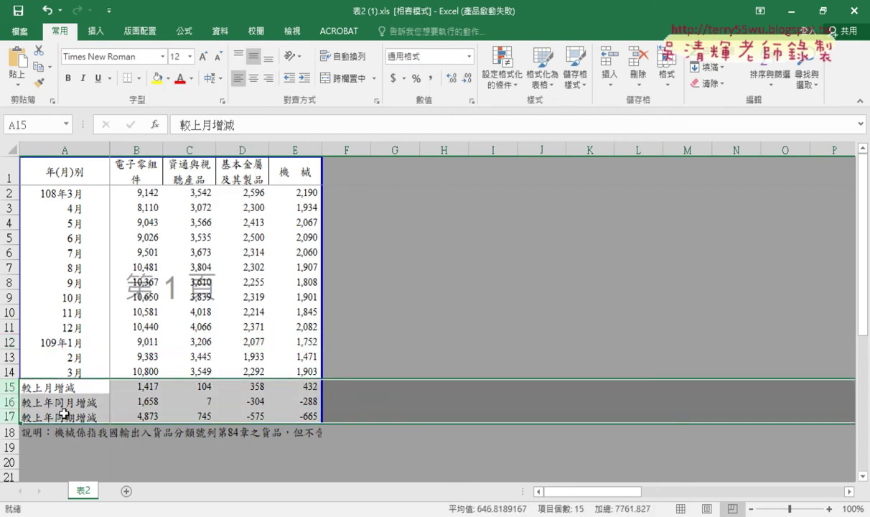
right_click(190, 405)
click(233, 220)
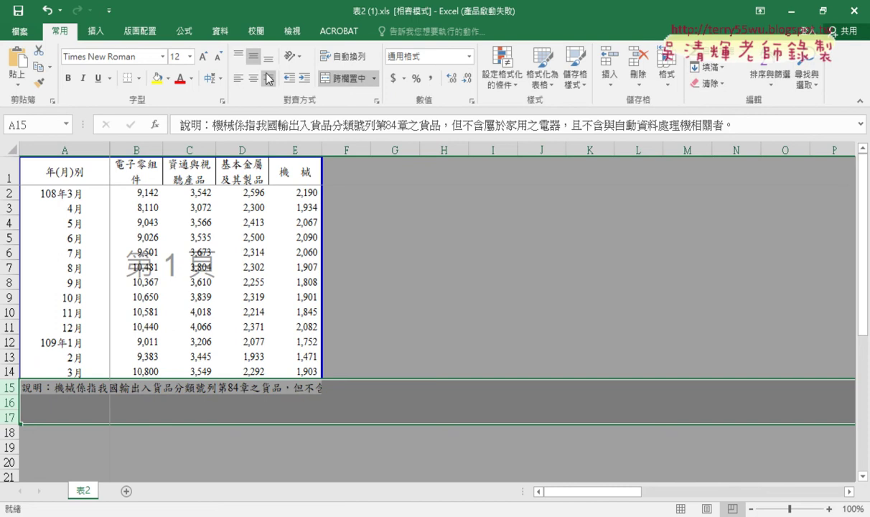
Switch the sheet from page break preview to Normal view and point out Freeze Panes.
click(289, 32)
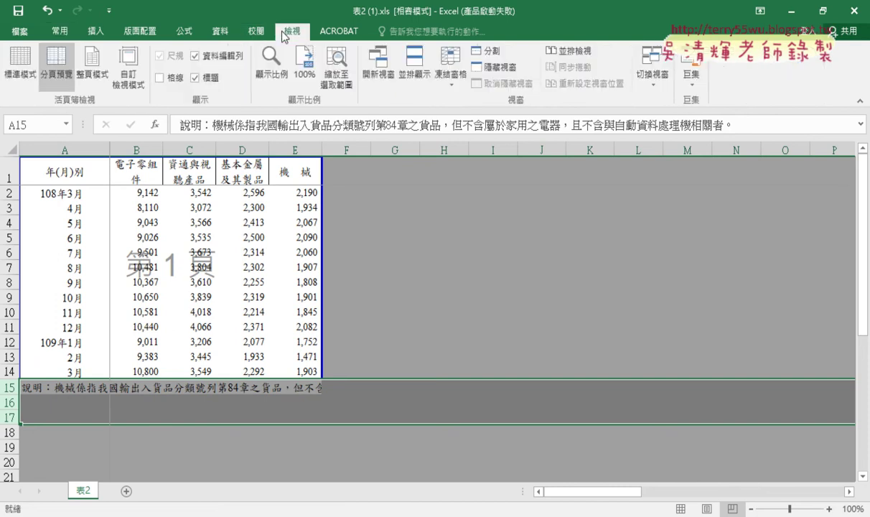
click(20, 72)
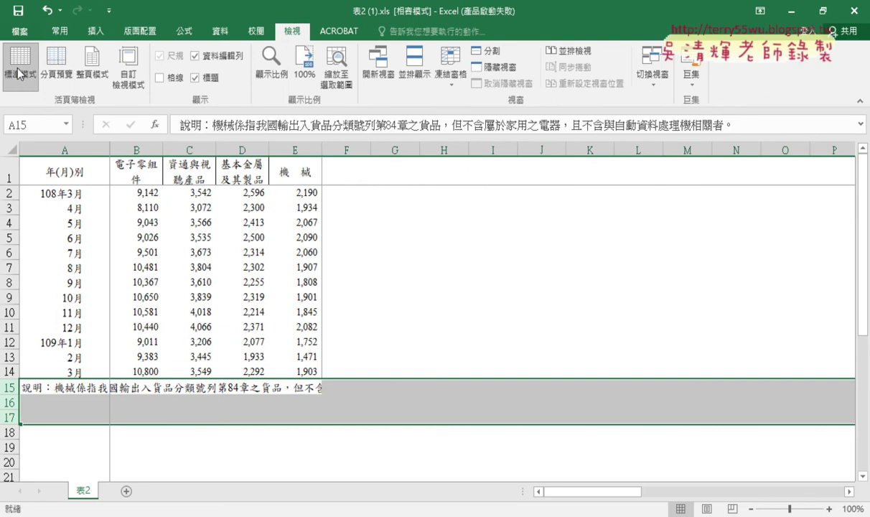
click(129, 264)
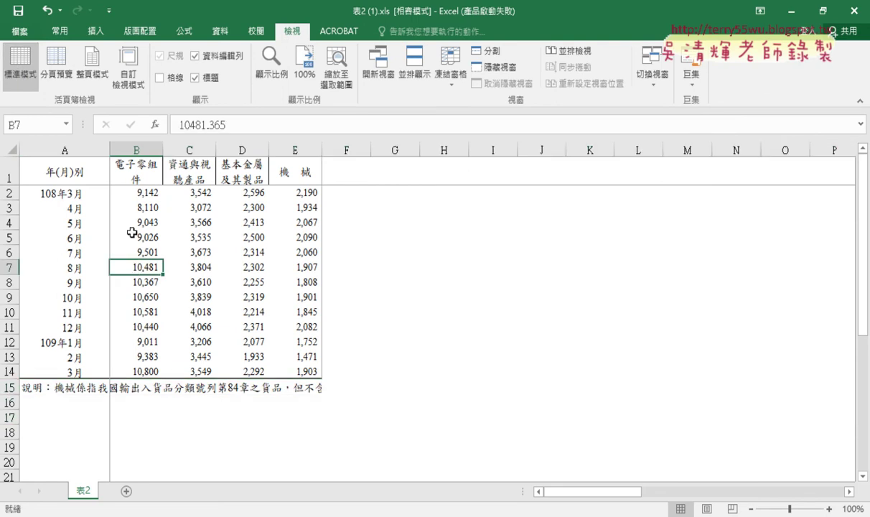
drag(593, 494, 607, 488)
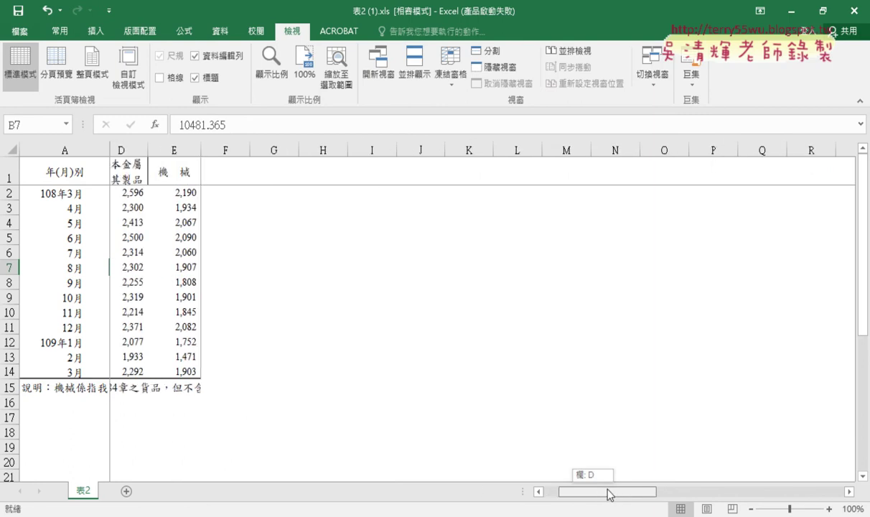
drag(622, 494, 586, 495)
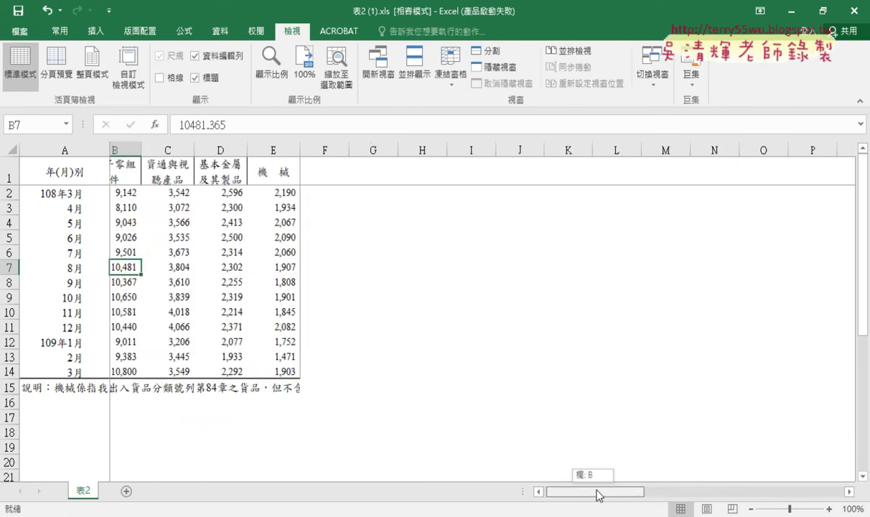
drag(585, 494, 583, 497)
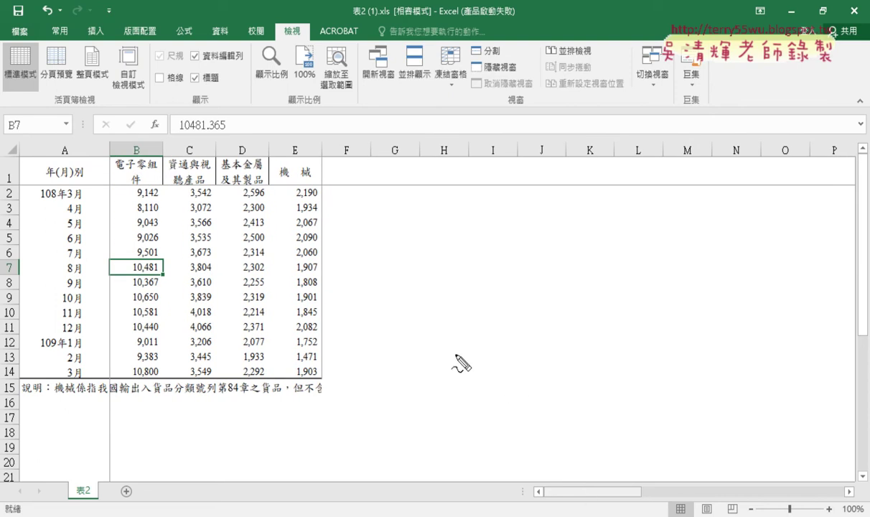
drag(82, 167, 94, 157)
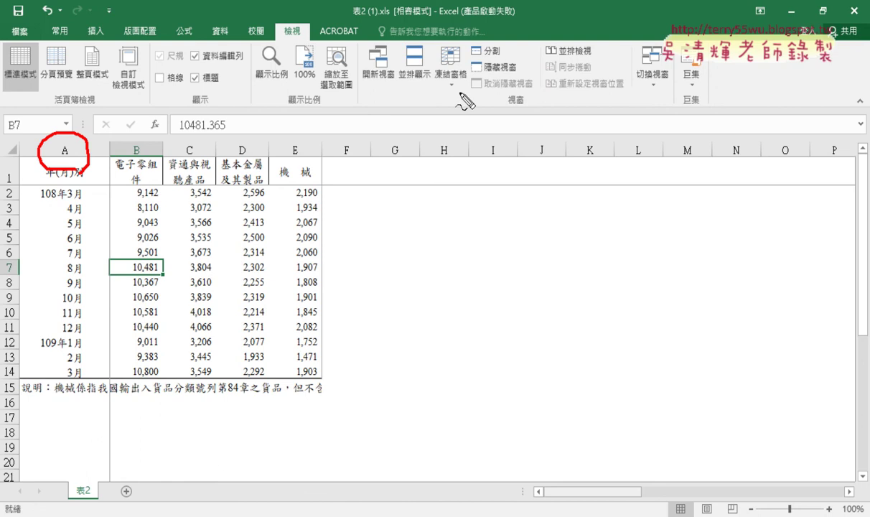
drag(453, 89, 485, 107)
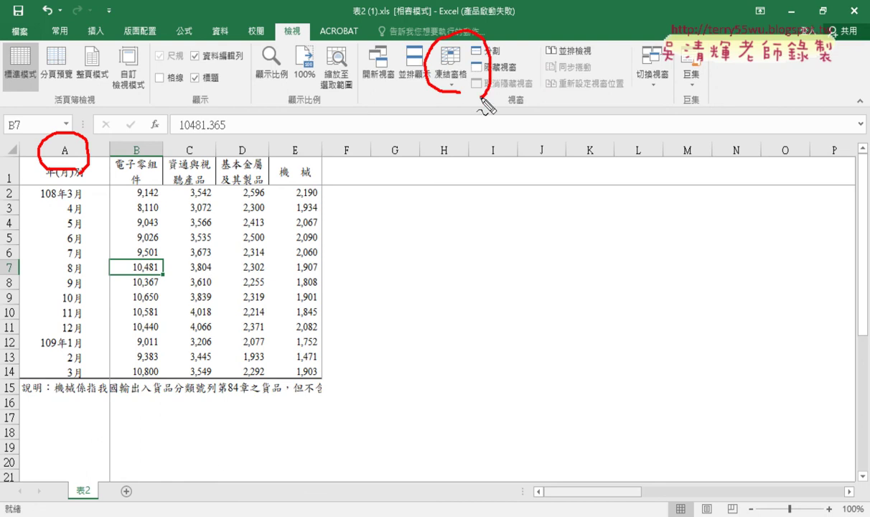
key(Escape)
Unfreeze the sheet's panes and select the table range A1:E14.
click(451, 75)
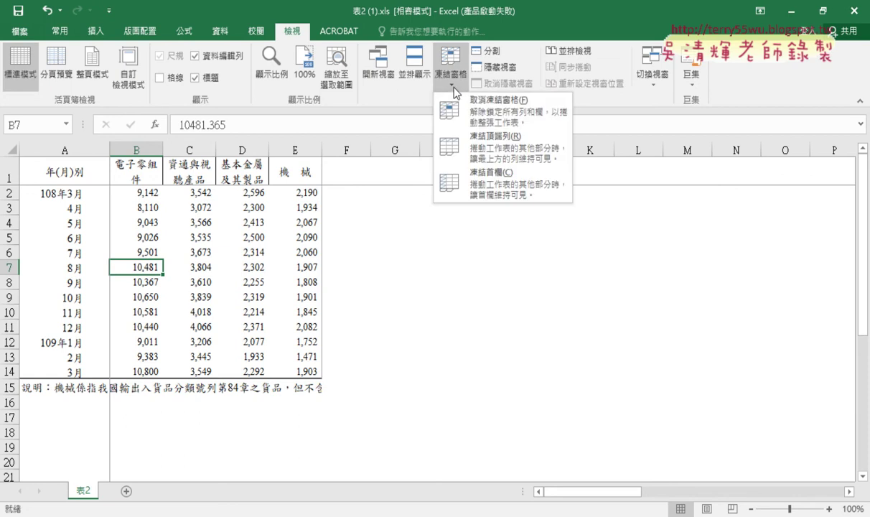
click(482, 115)
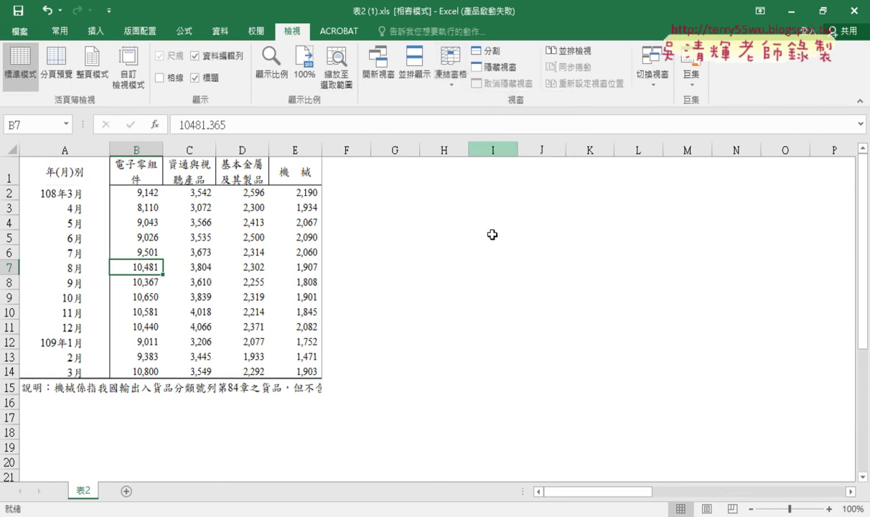
mouse_move(593, 493)
mouse_down()
mouse_move(604, 495)
mouse_move(555, 501)
mouse_up()
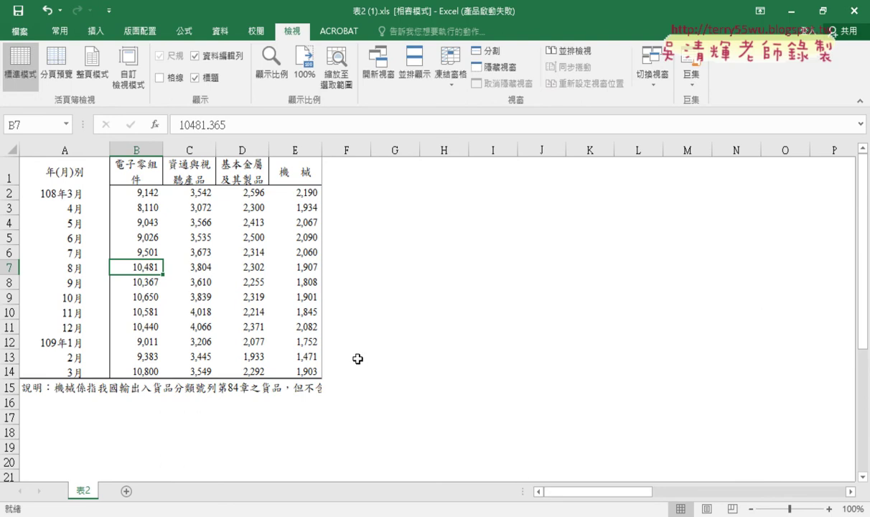
drag(78, 174, 290, 374)
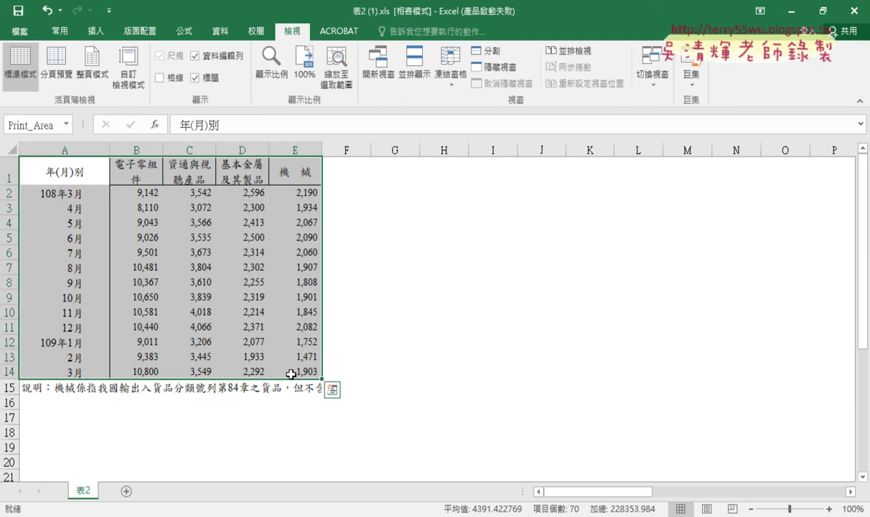
Delete the 說明 note row 15 below the table.
click(10, 388)
right_click(104, 386)
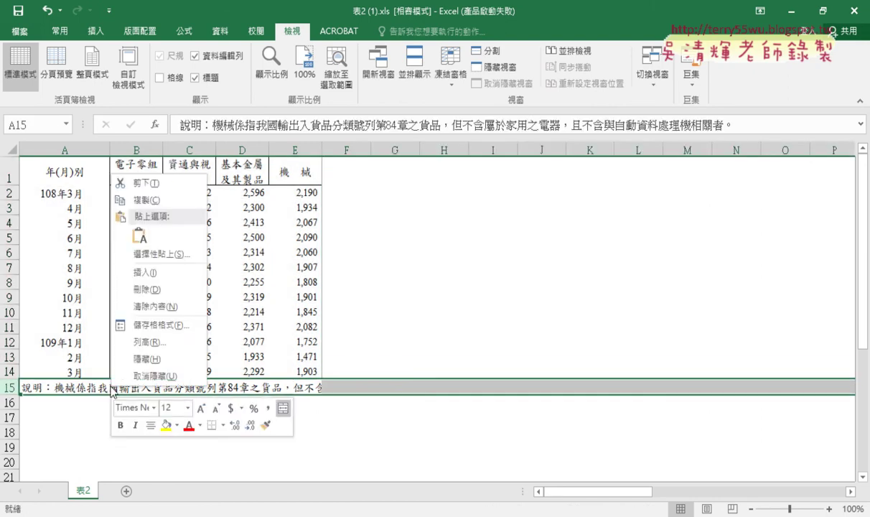
click(164, 276)
Clear all formats from A1:E14 and copy the range.
drag(60, 171, 315, 371)
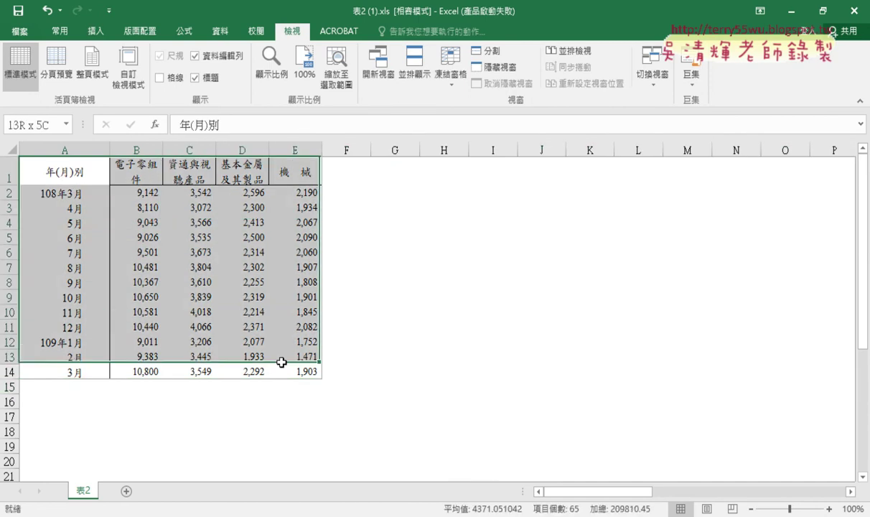
click(60, 31)
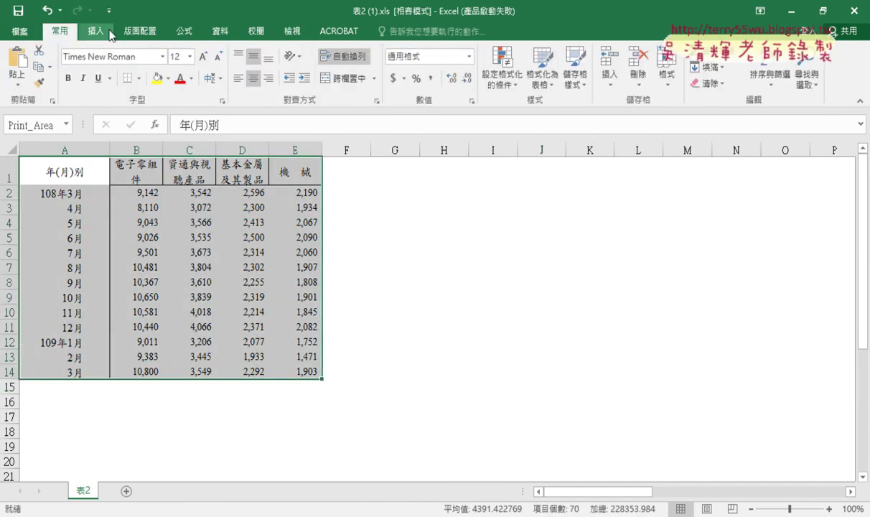
click(708, 84)
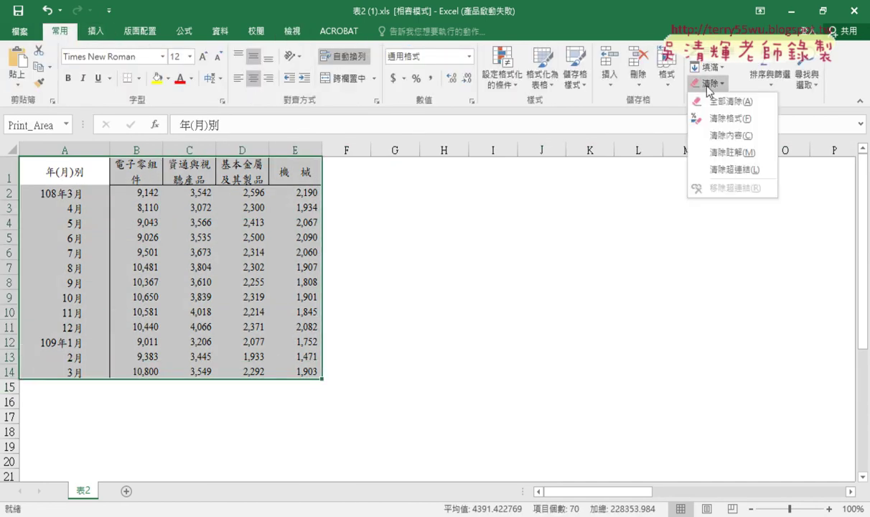
click(727, 118)
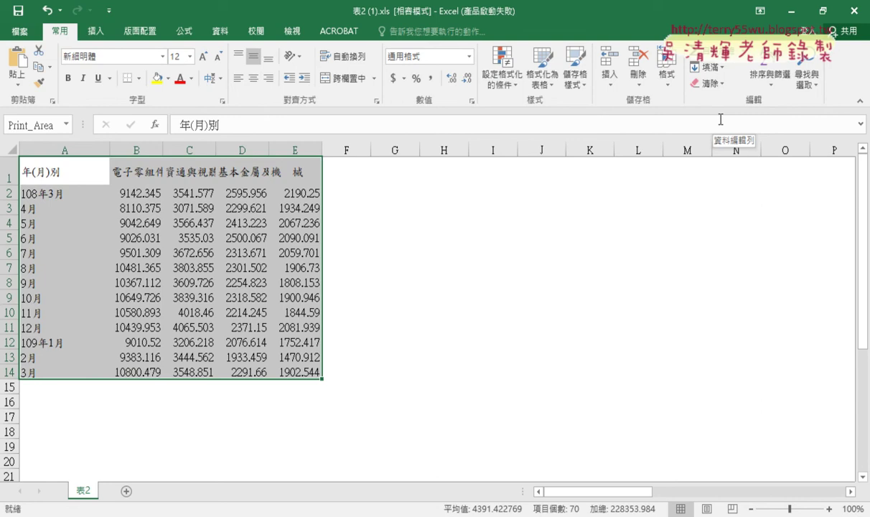
key(ctrl+c)
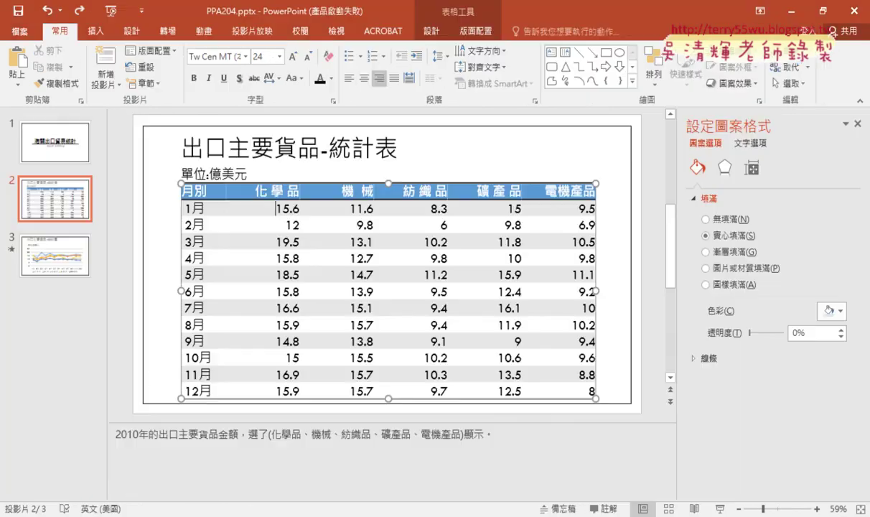
Add a Title and Content slide after slide 2 and paste the Excel table onto it.
click(247, 511)
click(68, 228)
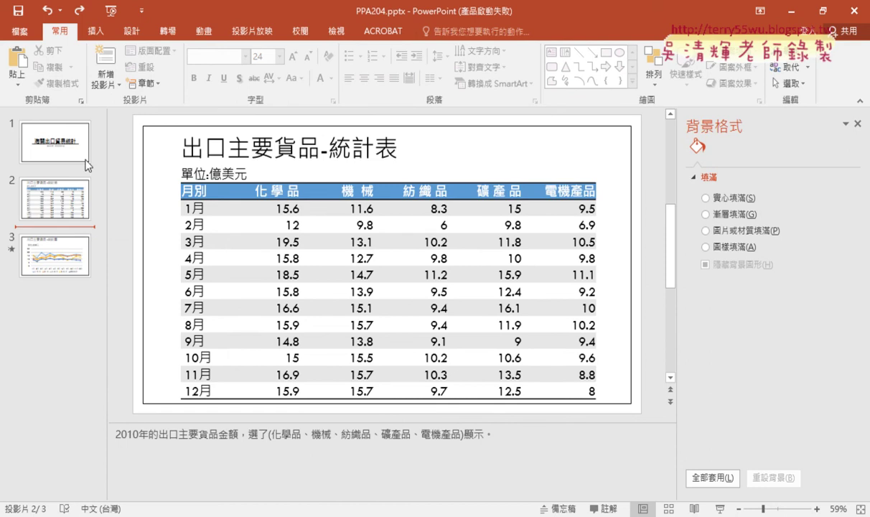
click(105, 78)
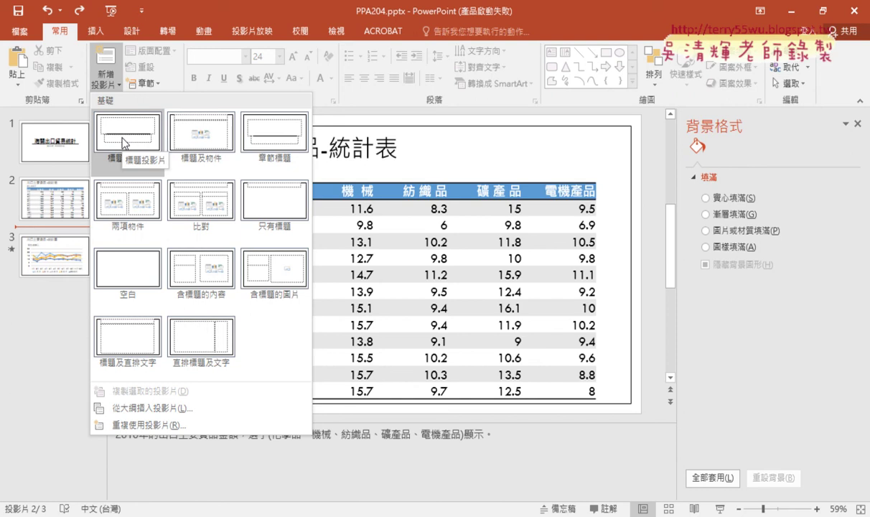
click(185, 134)
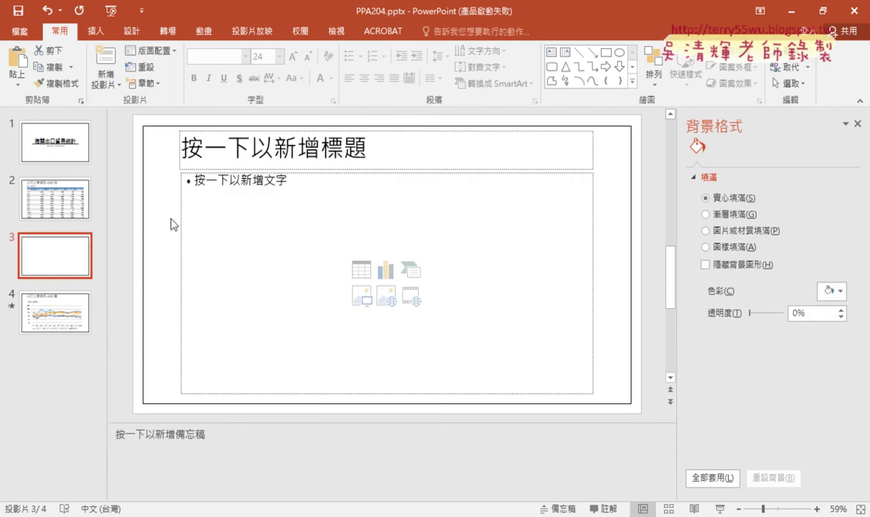
click(170, 229)
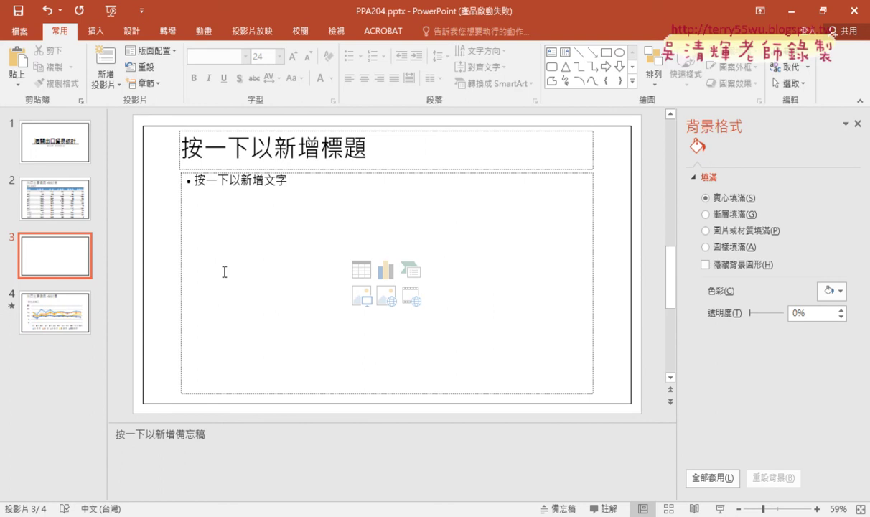
key(ctrl+v)
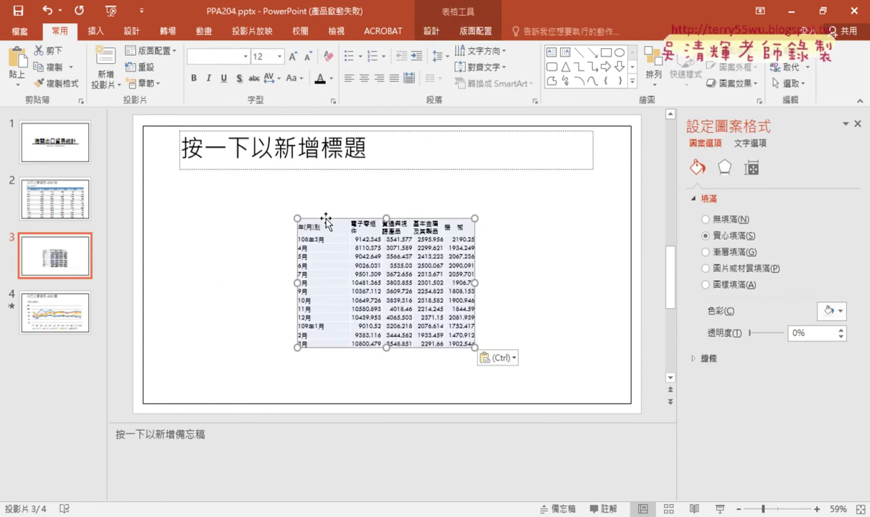
Move the table below the title, enlarge it, and set its text to 20-pt 微軟正黑體.
drag(326, 219, 210, 168)
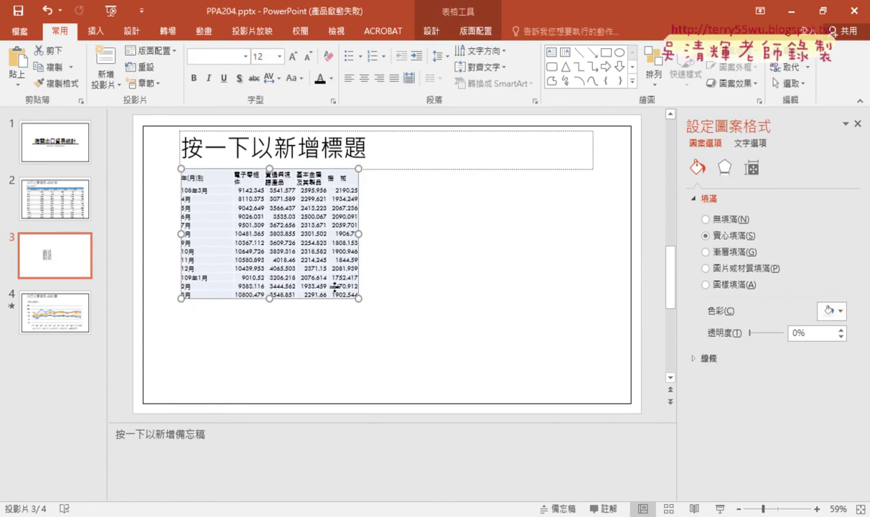
drag(358, 298, 533, 394)
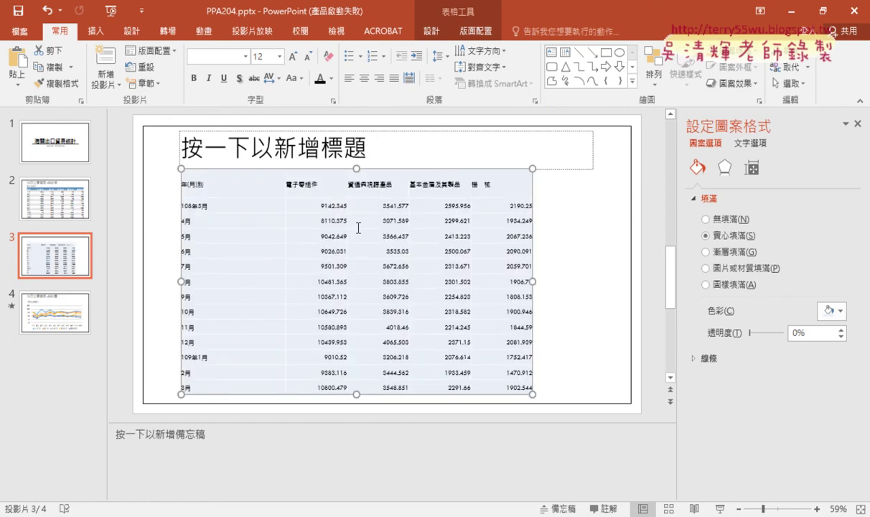
click(279, 56)
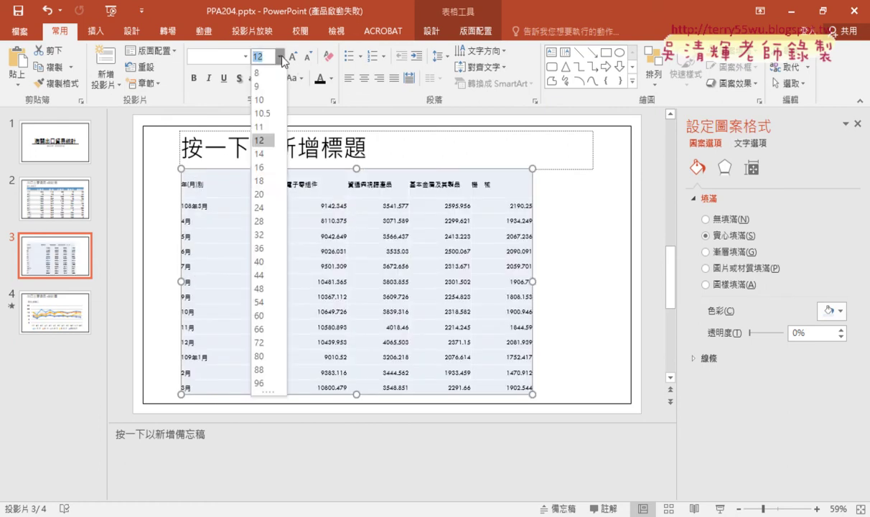
click(262, 198)
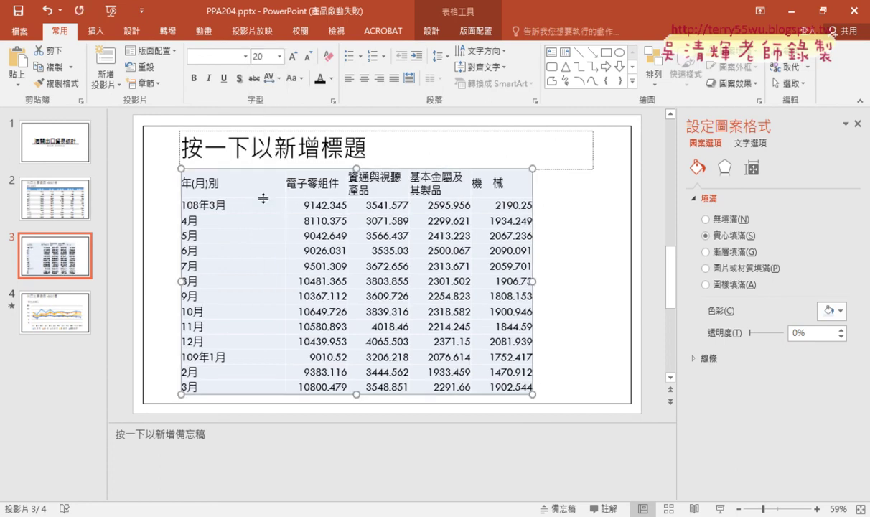
click(245, 56)
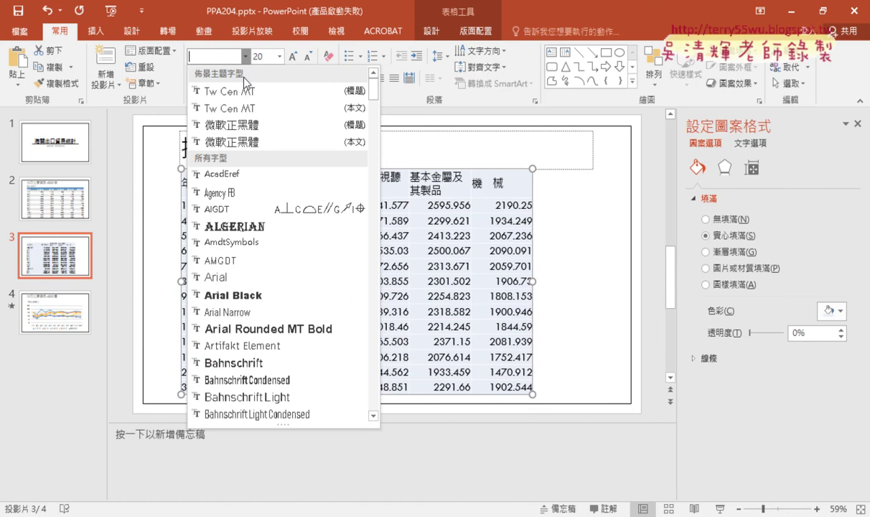
click(234, 127)
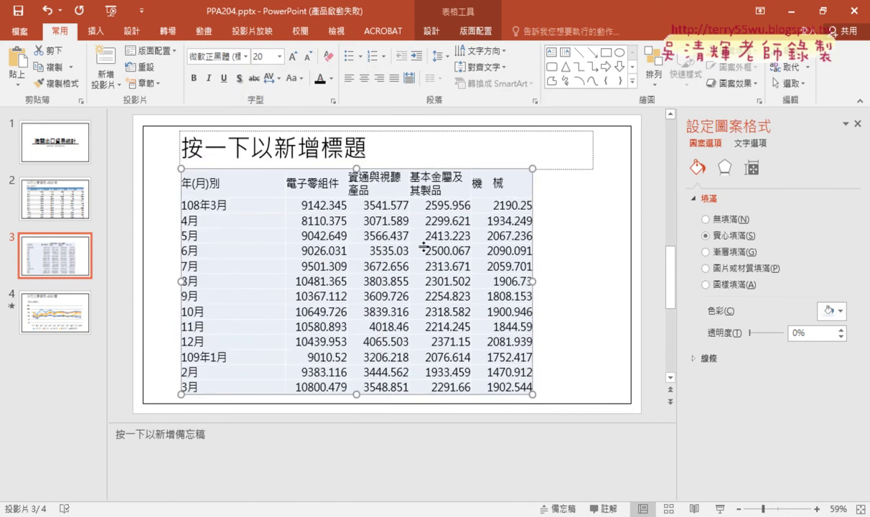
Widen the slide 3 export table, then set its first column to a 4 cm width.
drag(287, 179, 451, 187)
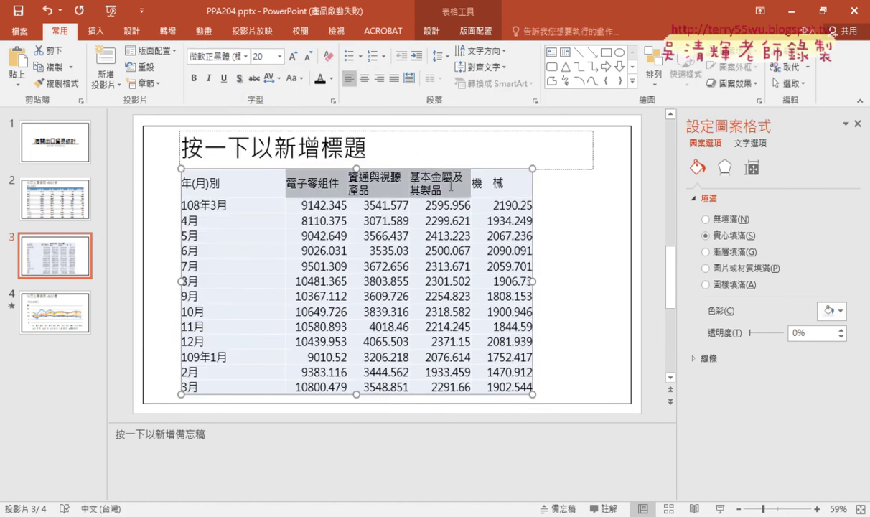
drag(533, 281, 585, 282)
drag(227, 178, 237, 388)
click(452, 30)
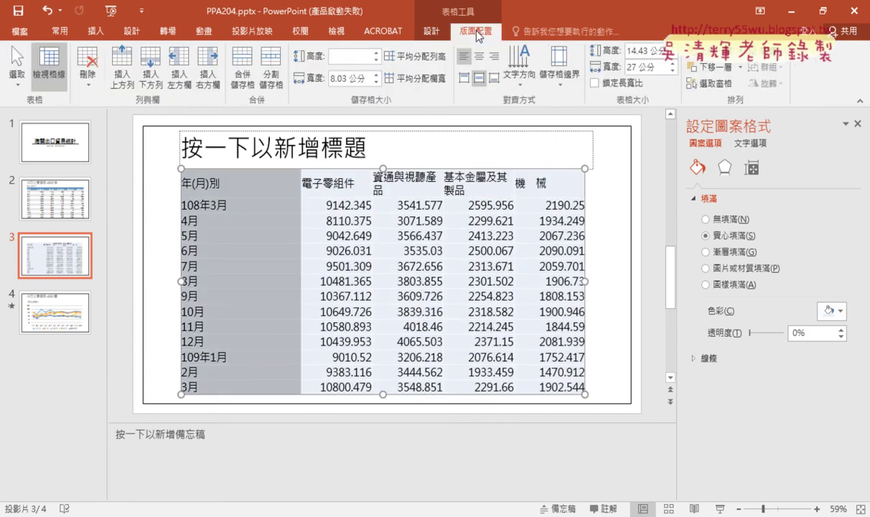
double_click(354, 81)
text(4)
key(Return)
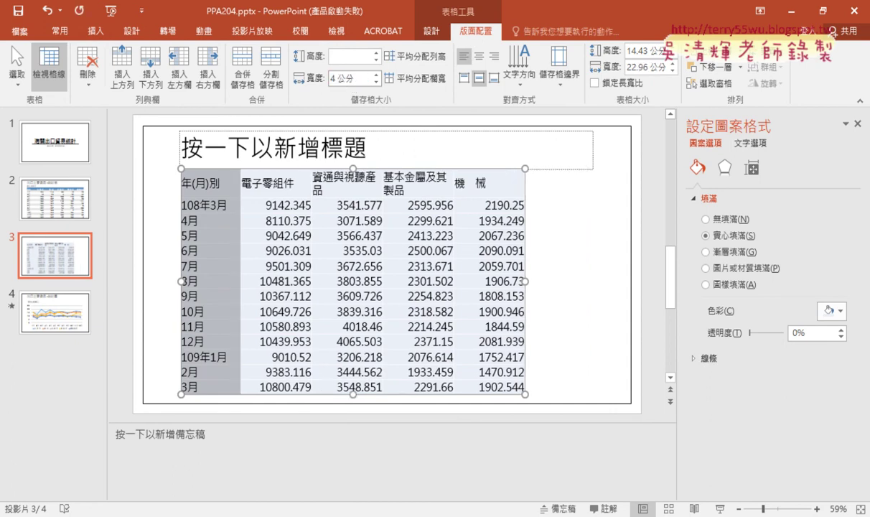
Select the cells of the four commodity columns, then clear the selection inside the table.
click(280, 174)
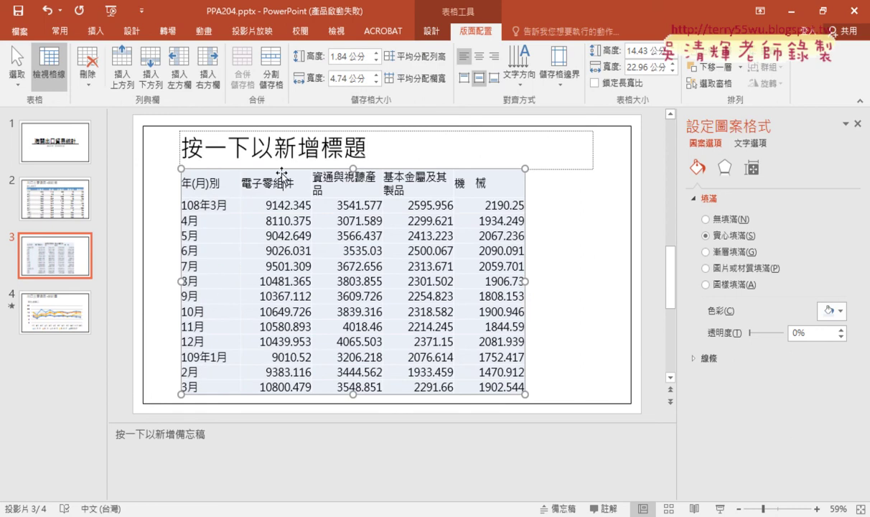
mouse_move(282, 179)
mouse_down()
mouse_move(485, 359)
mouse_move(495, 386)
mouse_up()
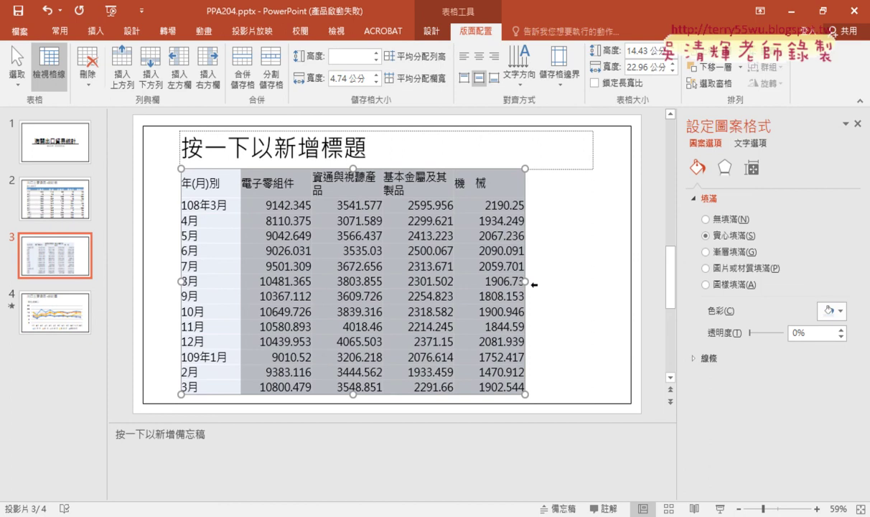
click(460, 281)
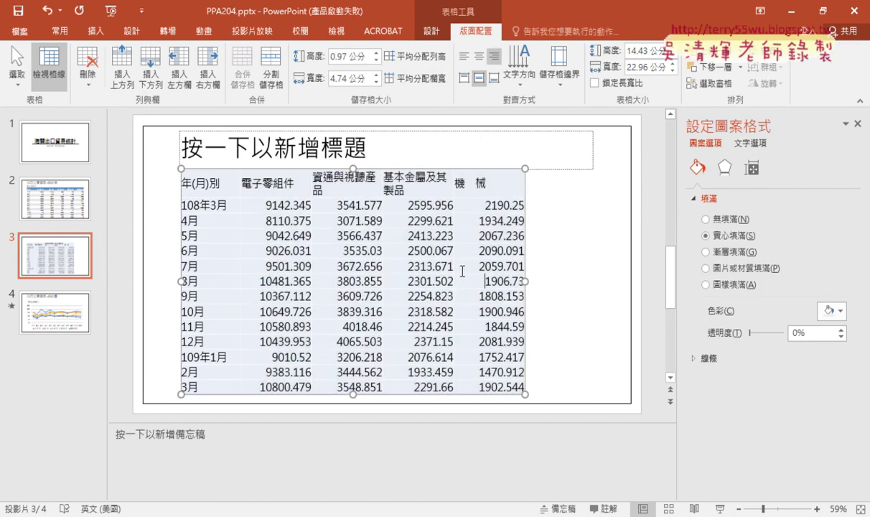
click(431, 31)
Apply a Medium table style to the export table, glance at slide 4, and return to slide 3.
click(445, 68)
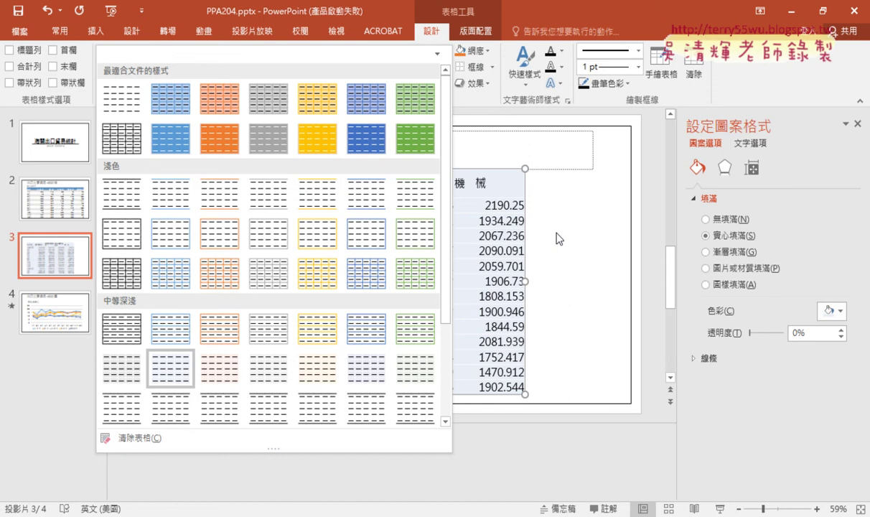
click(39, 324)
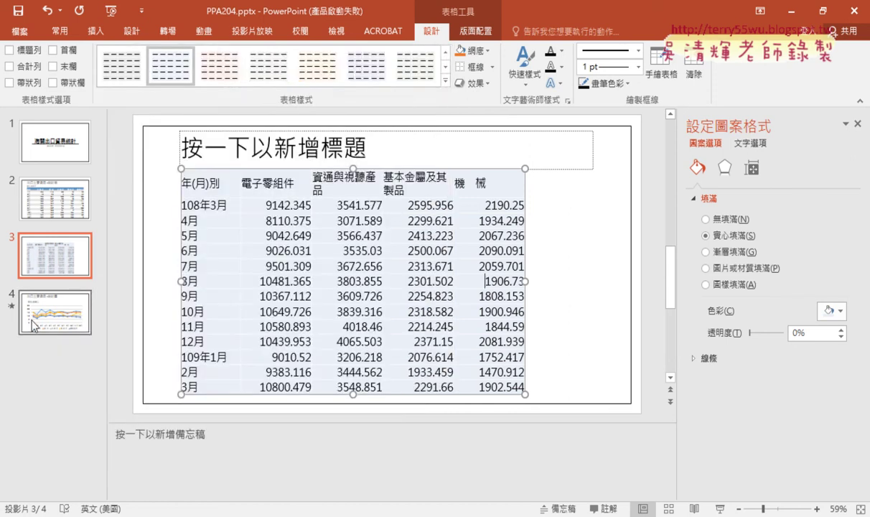
click(40, 324)
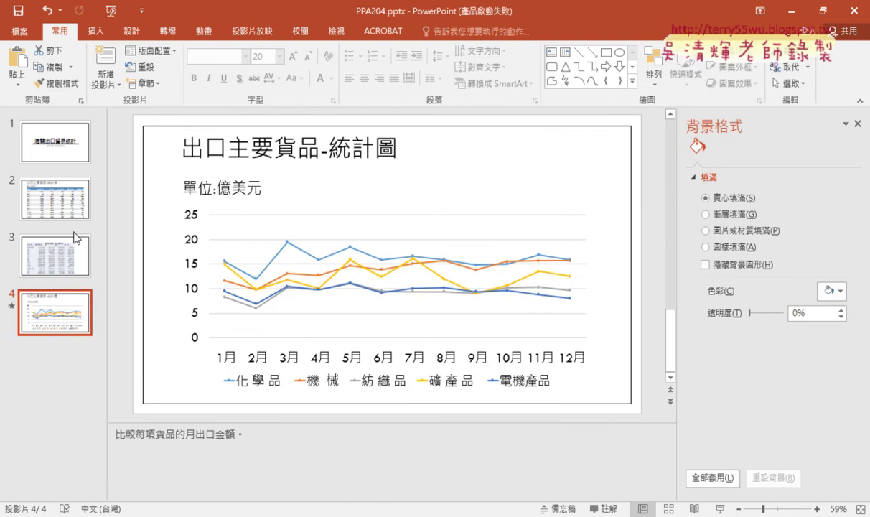
click(63, 266)
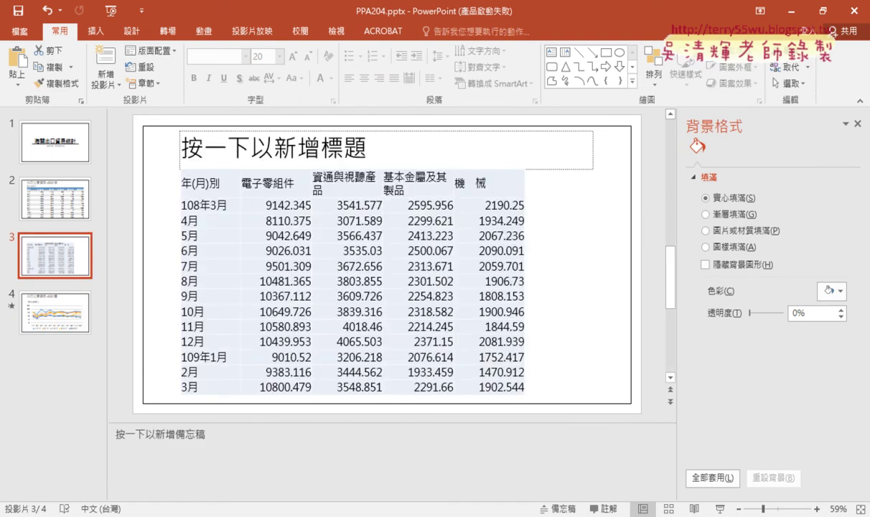
In Excel workbook 表2 (1).xls, insert a Line with Markers chart, then move it right and enlarge it.
click(304, 451)
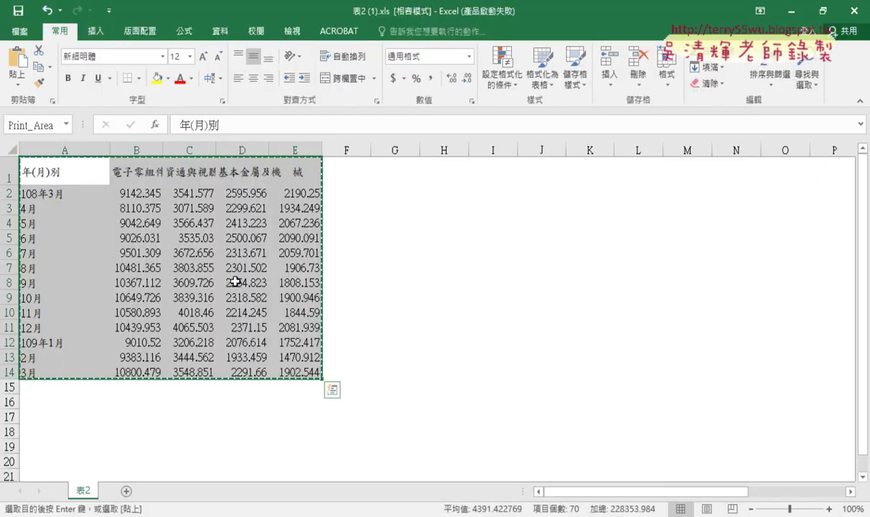
click(97, 31)
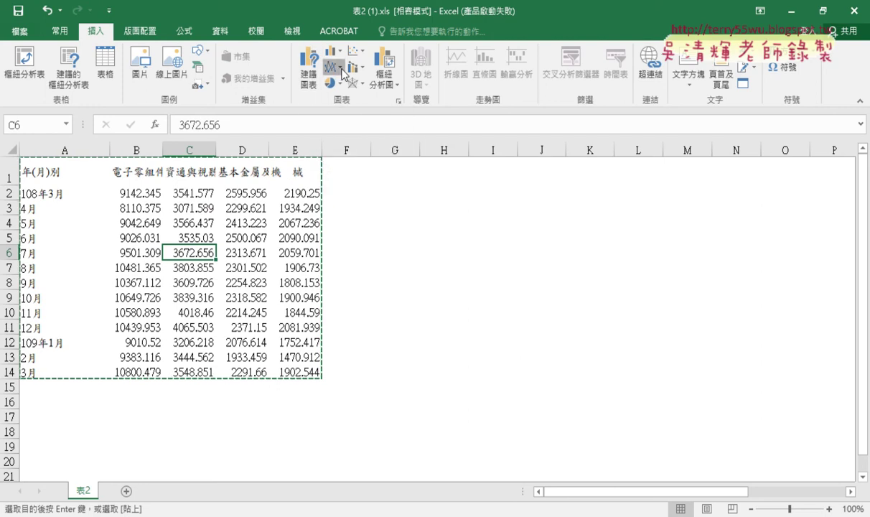
click(341, 73)
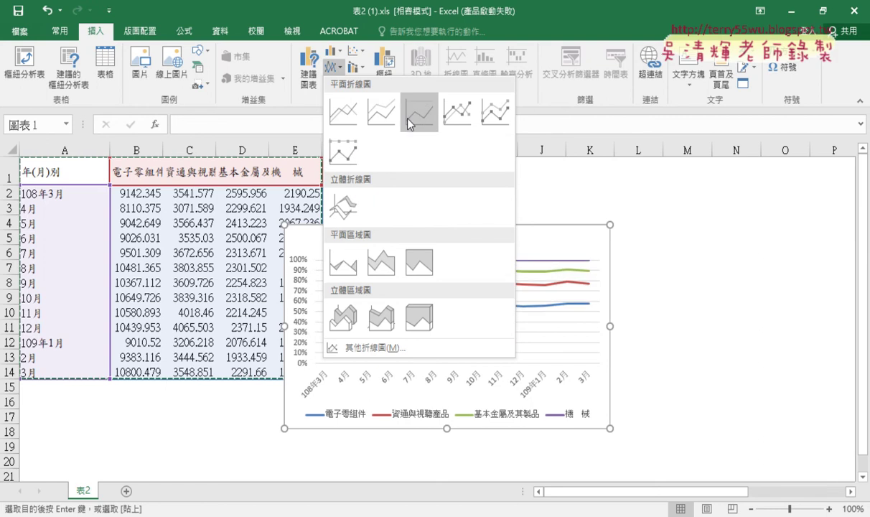
click(463, 122)
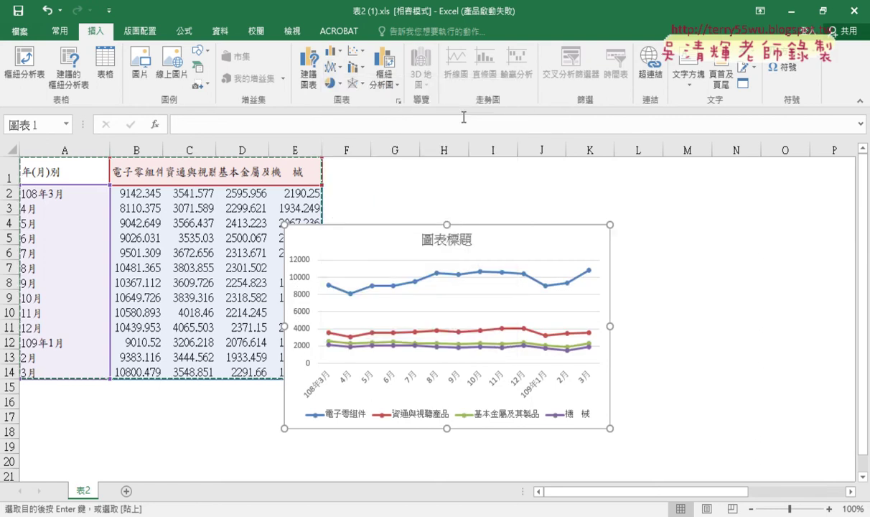
drag(518, 225, 617, 176)
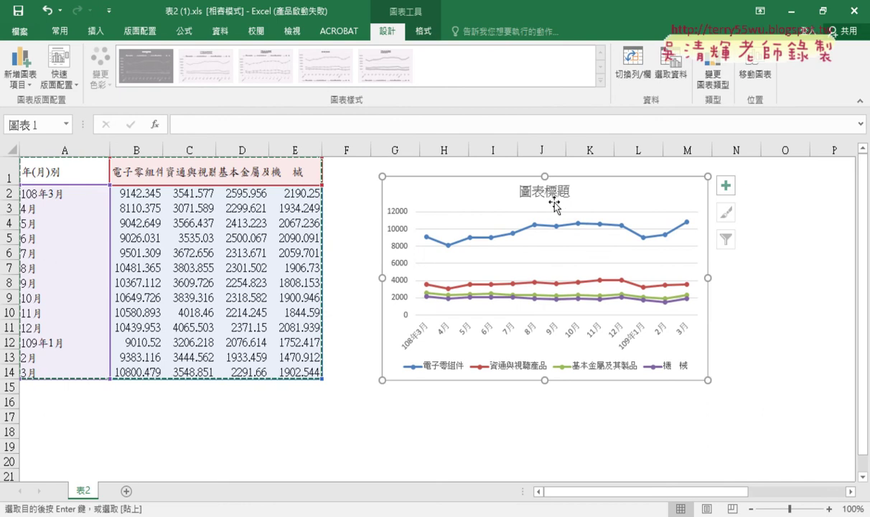
drag(710, 379, 807, 413)
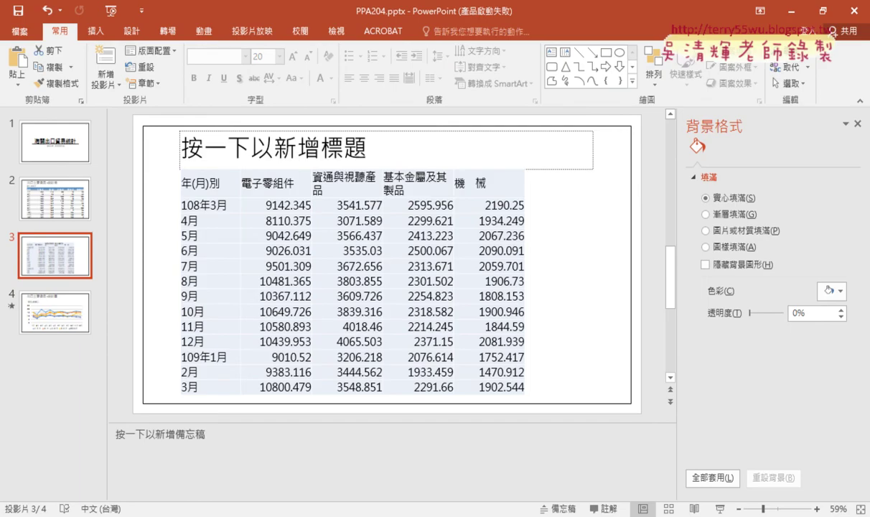
Add slide 5 after slide 4, paste the Excel line chart, and size it to fill the content area.
click(70, 351)
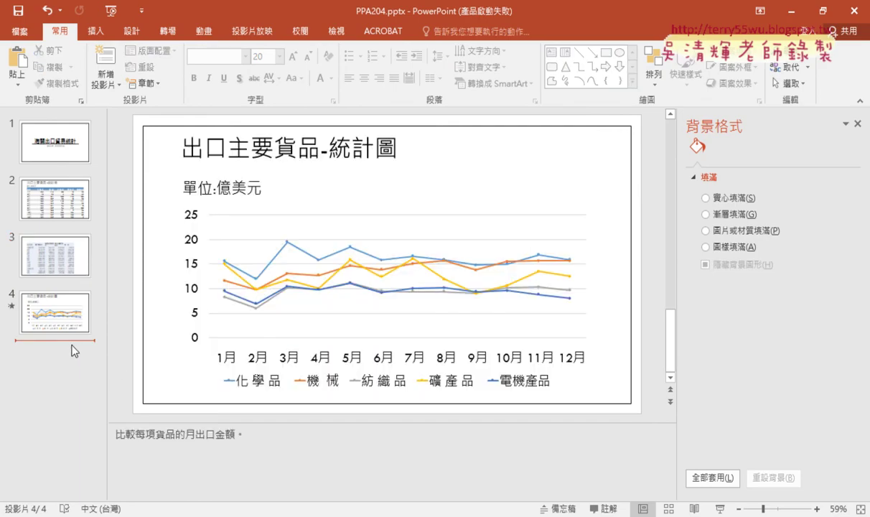
key(Return)
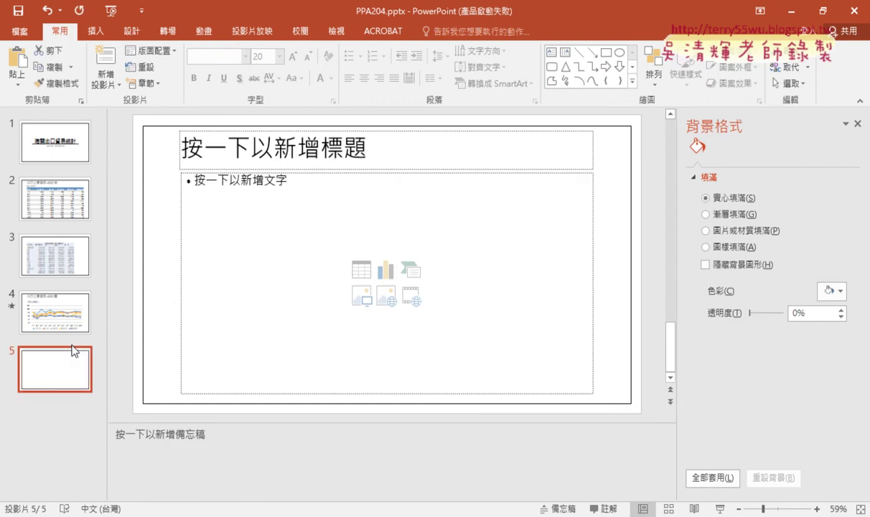
click(169, 283)
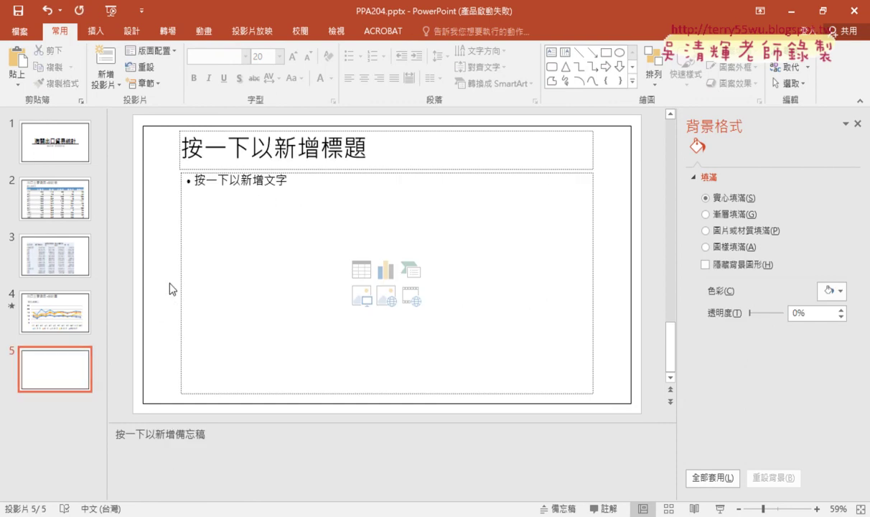
key(ctrl+v)
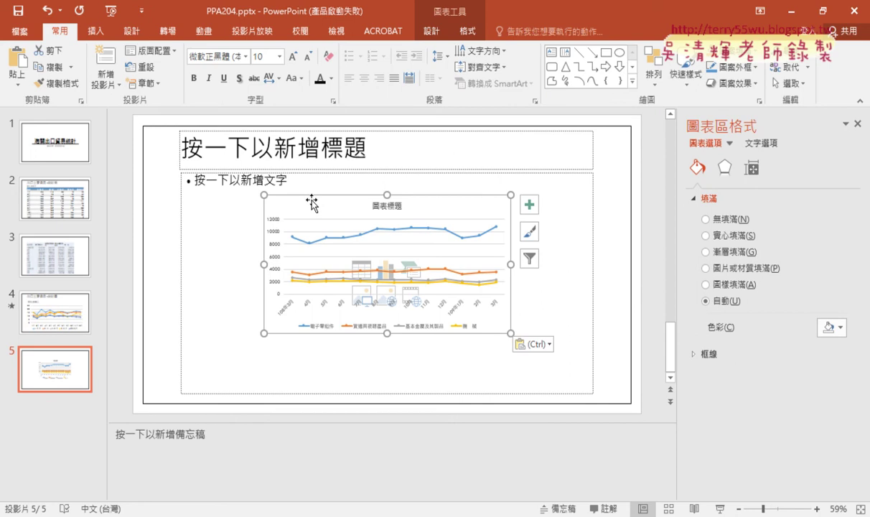
drag(311, 204, 228, 182)
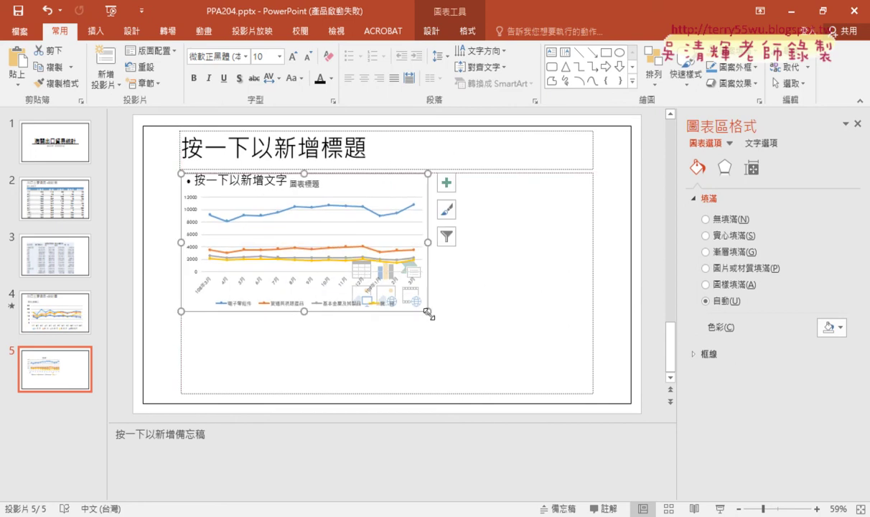
drag(428, 313, 588, 394)
click(624, 381)
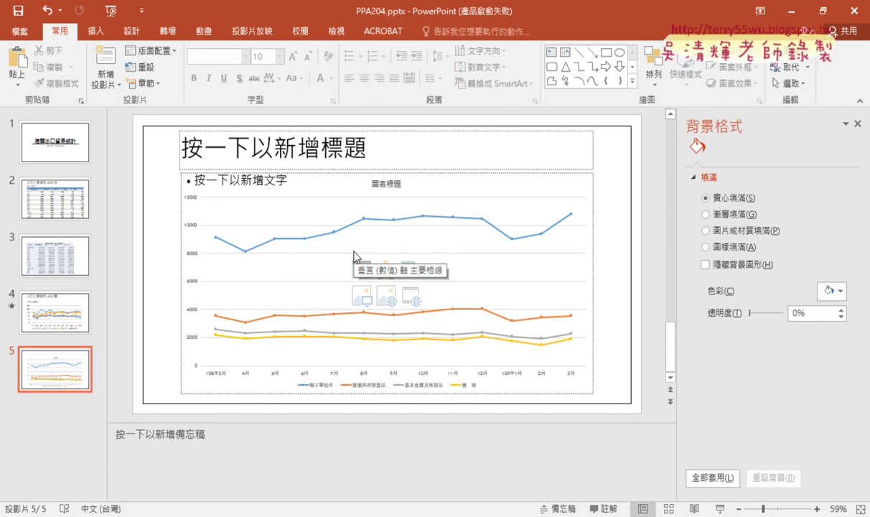
key(alt+Tab)
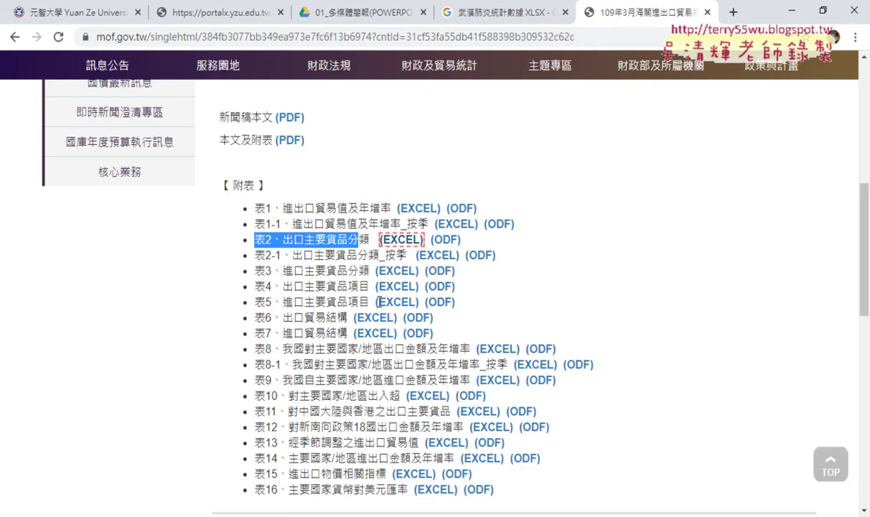
In Chrome, step back to the Google results for 2020, return to the Ministry of Finance news list, then switch to PowerPoint.
click(14, 38)
click(14, 37)
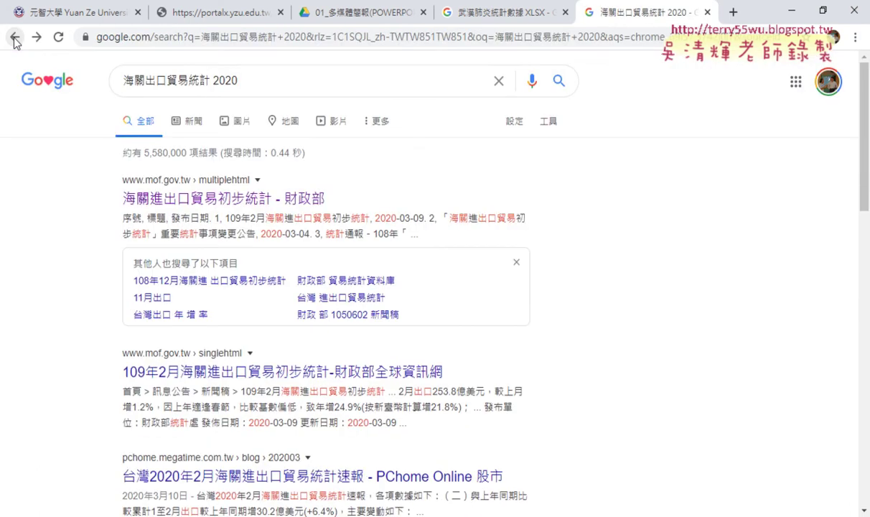
double_click(232, 81)
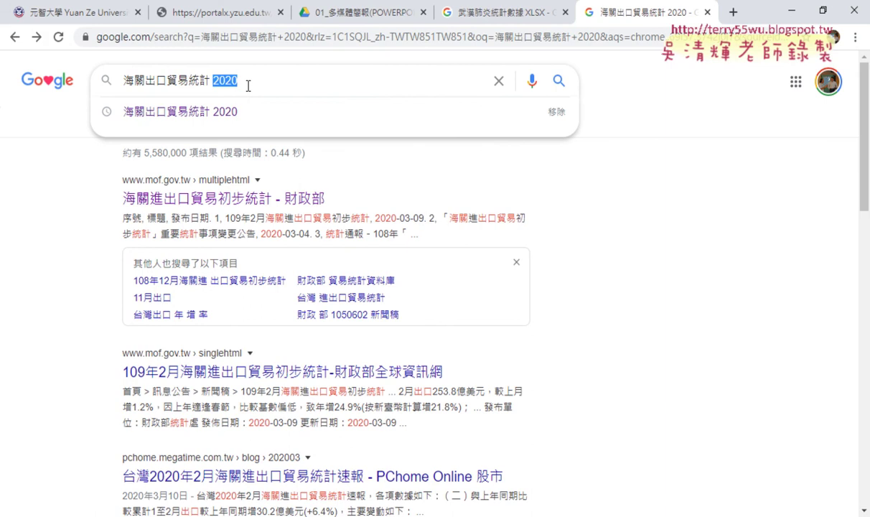
click(37, 38)
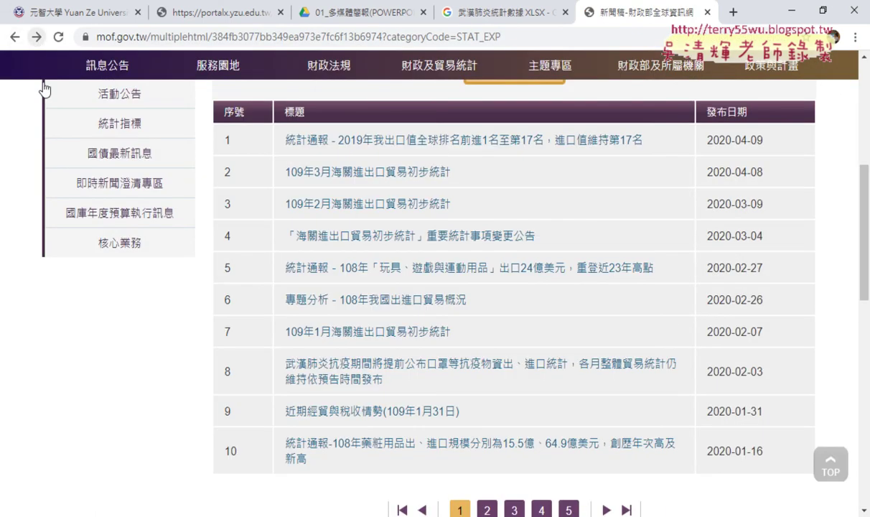
scroll(237, 271, up, 5)
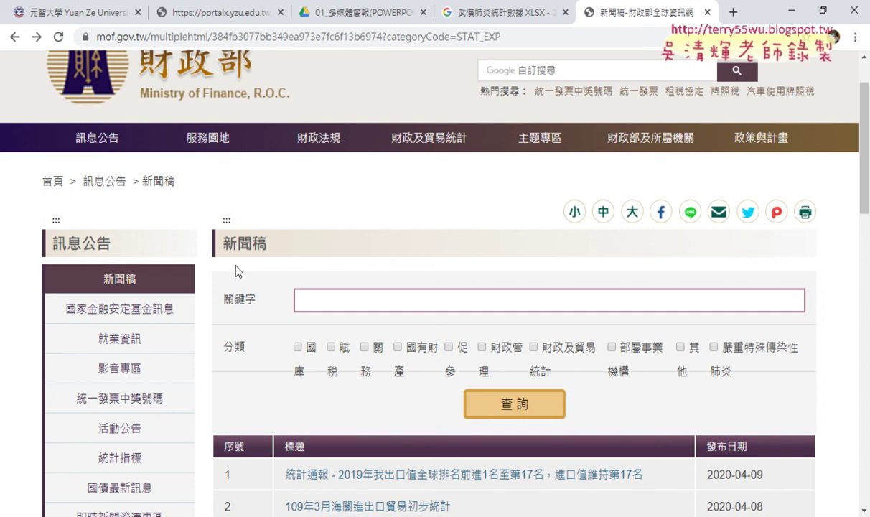
click(199, 514)
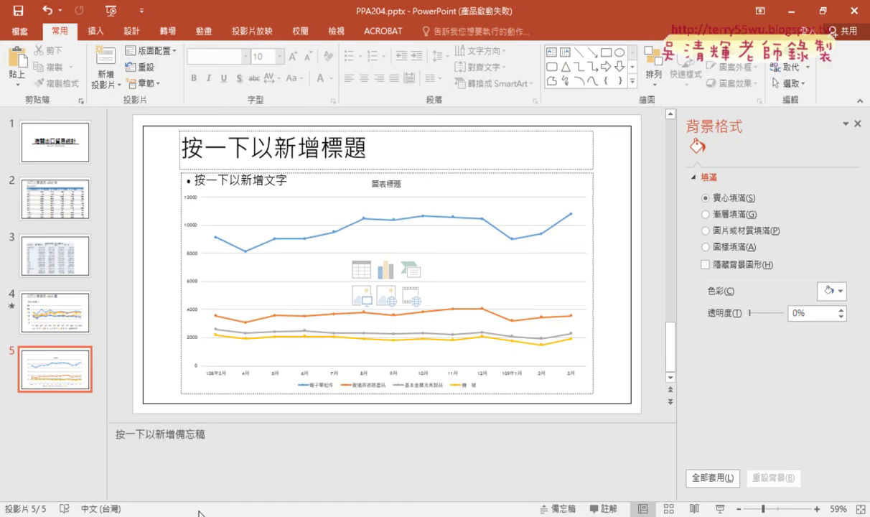
View the export statistics table on slide 2, then the 出口主要貨品-統計圖 line chart on slide 4.
click(60, 210)
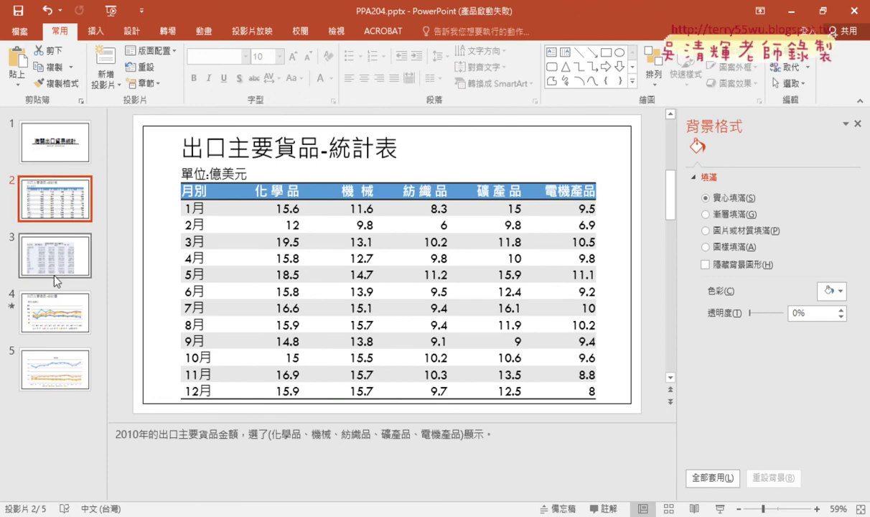
click(56, 329)
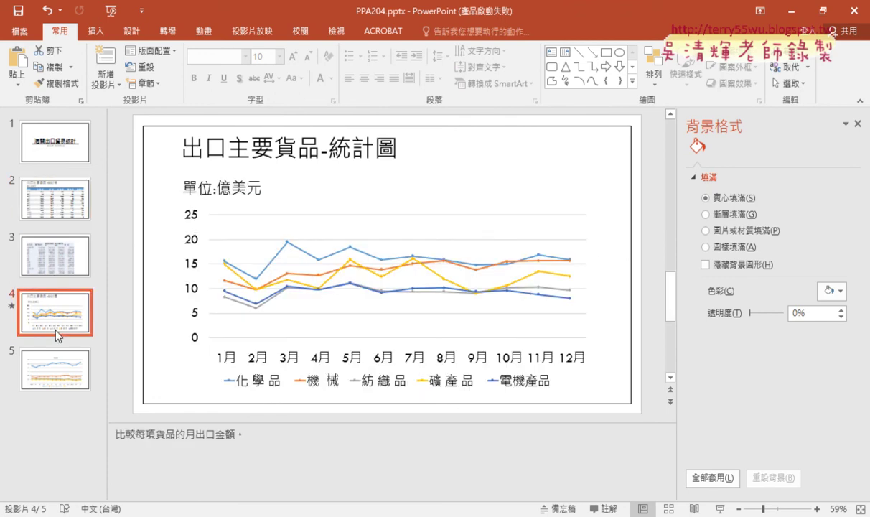